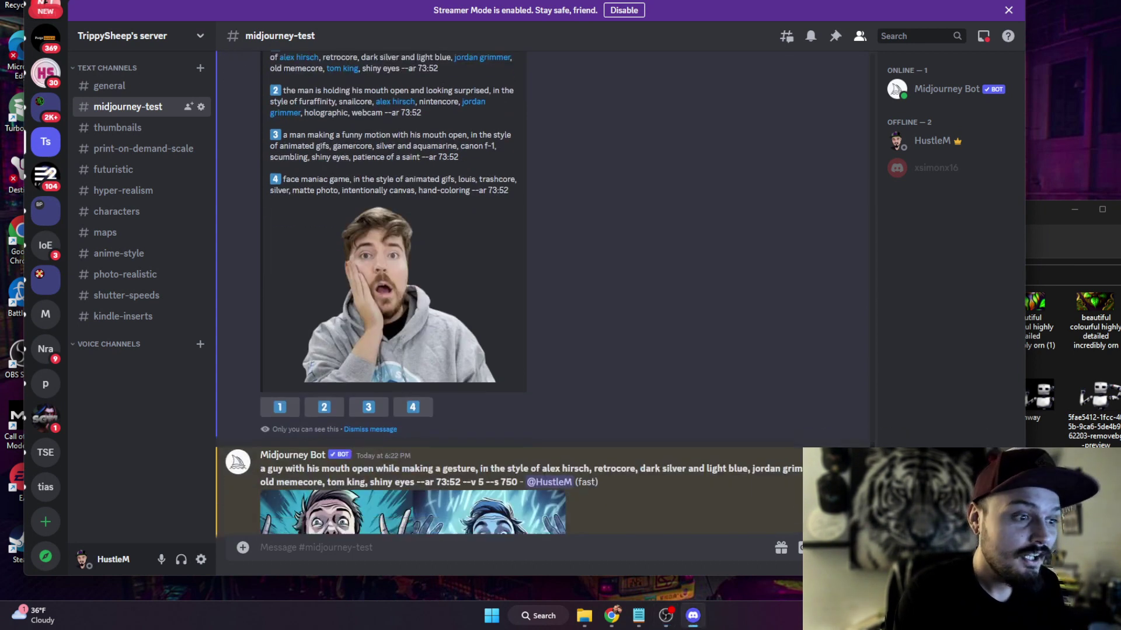
View the new Midjourney surprised-man grid at full size, then close the viewer
click(455, 401)
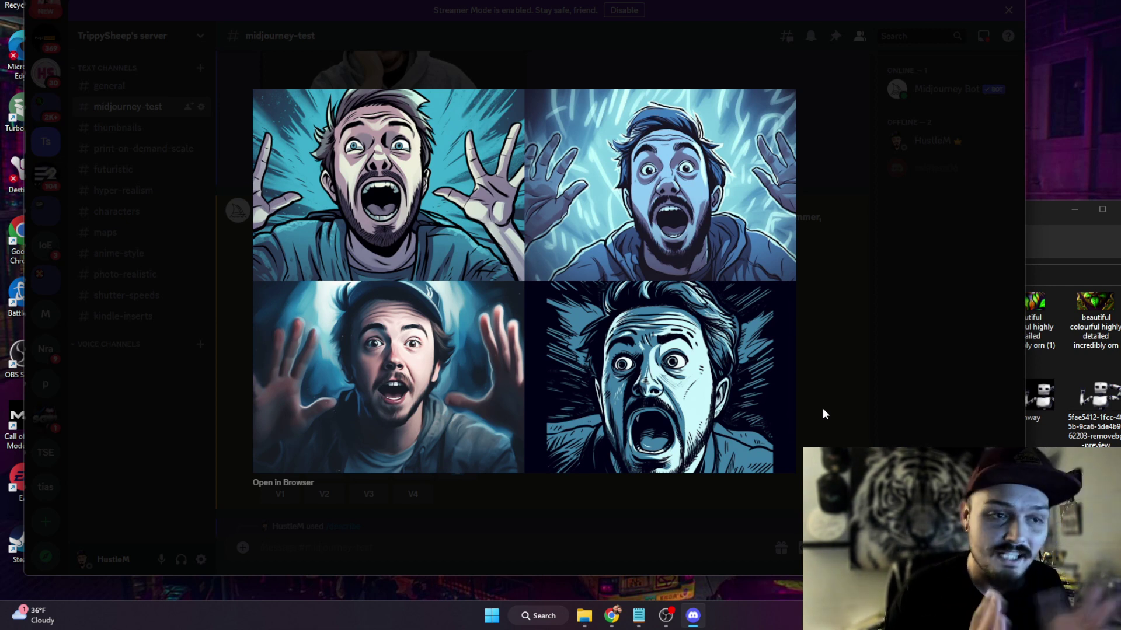
click(825, 403)
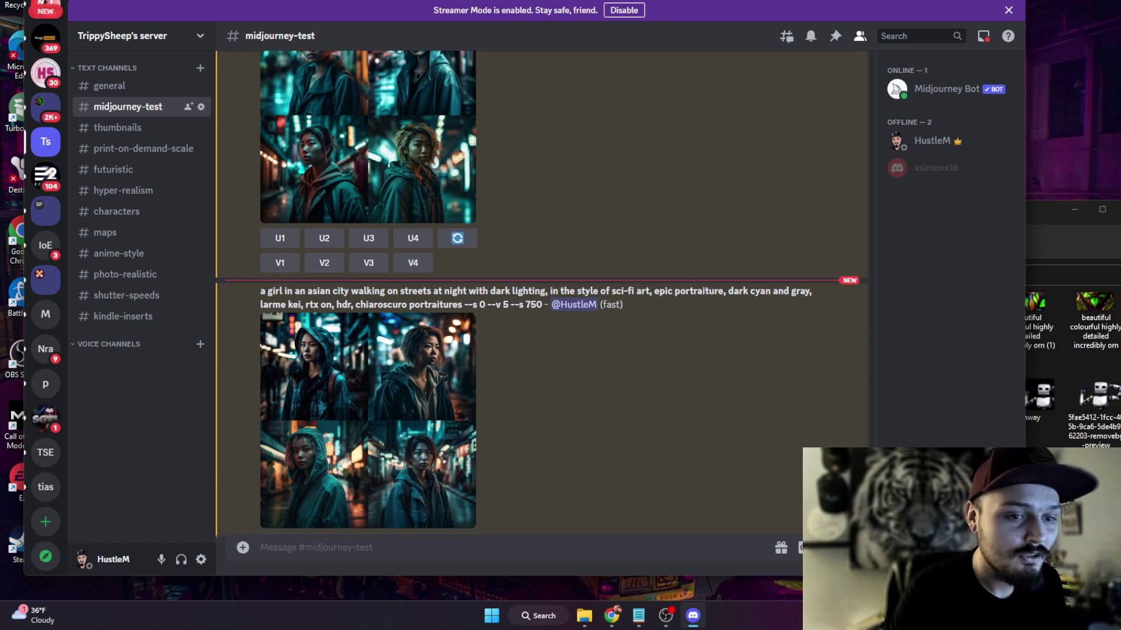
Replace /imagine with a /describe command and attach the Japanese girl city image from Downloads
text(/imagine)
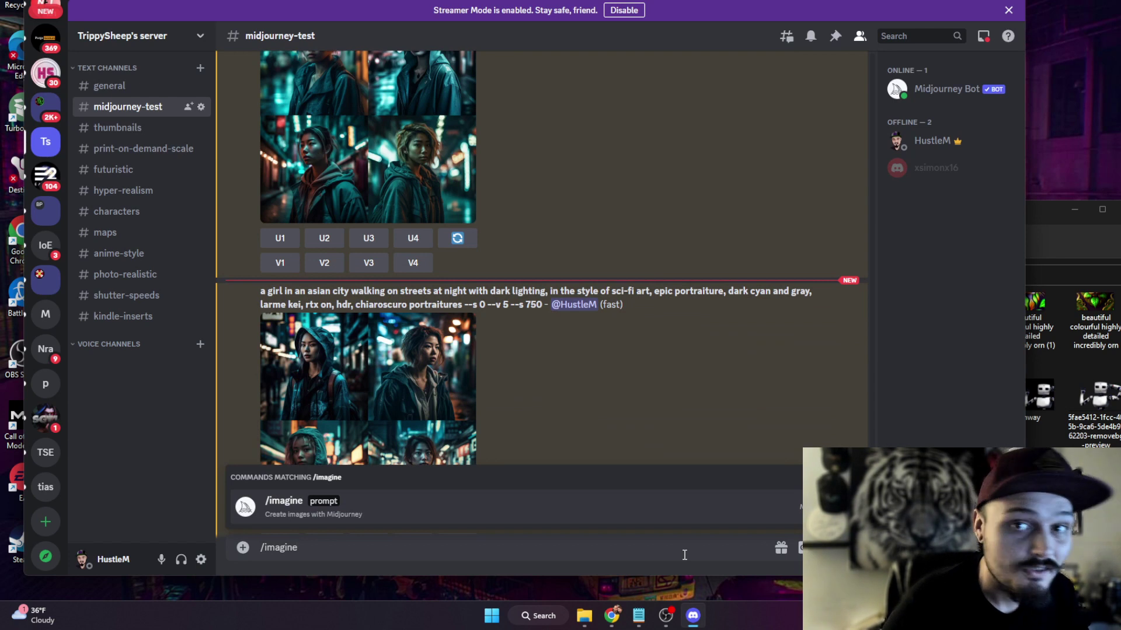
key(Return)
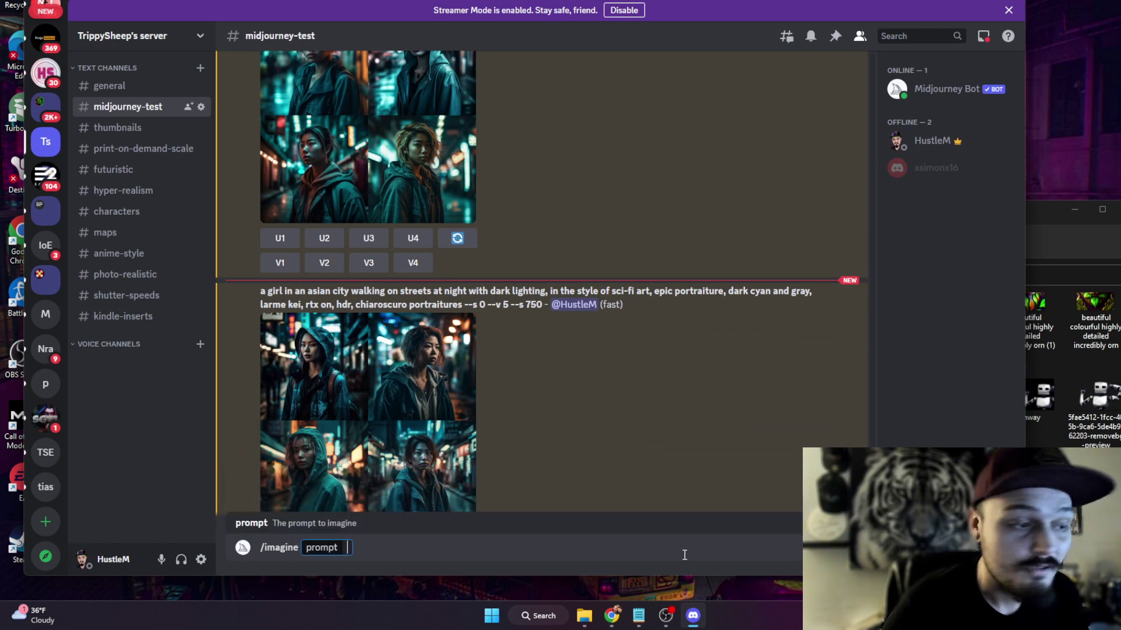
key(Return)
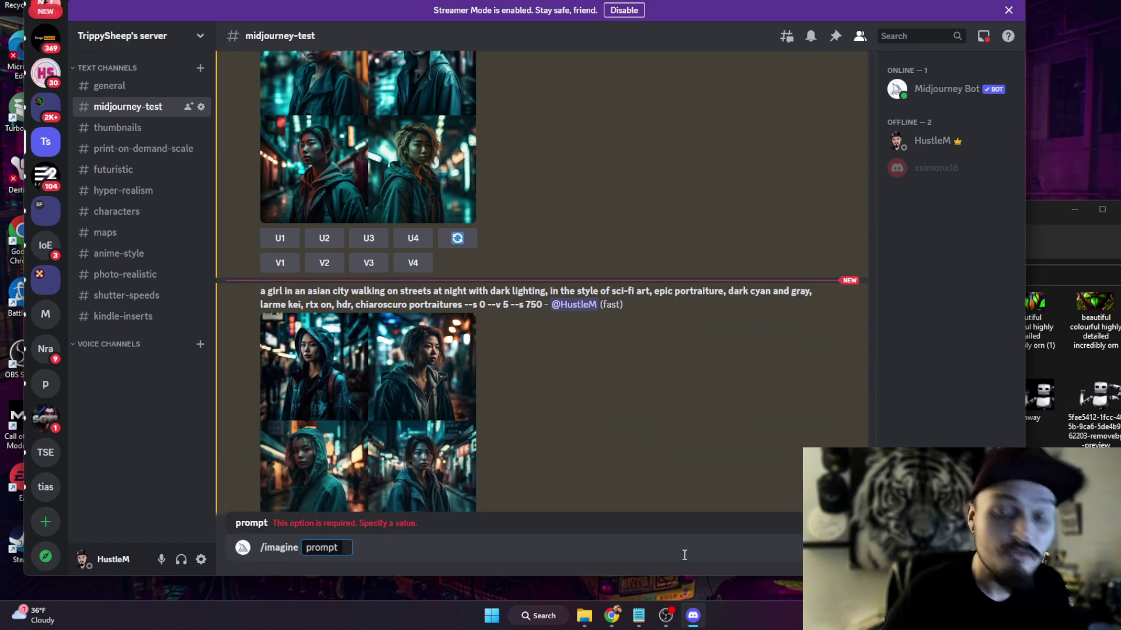
key(ctrl+a)
text(/describe)
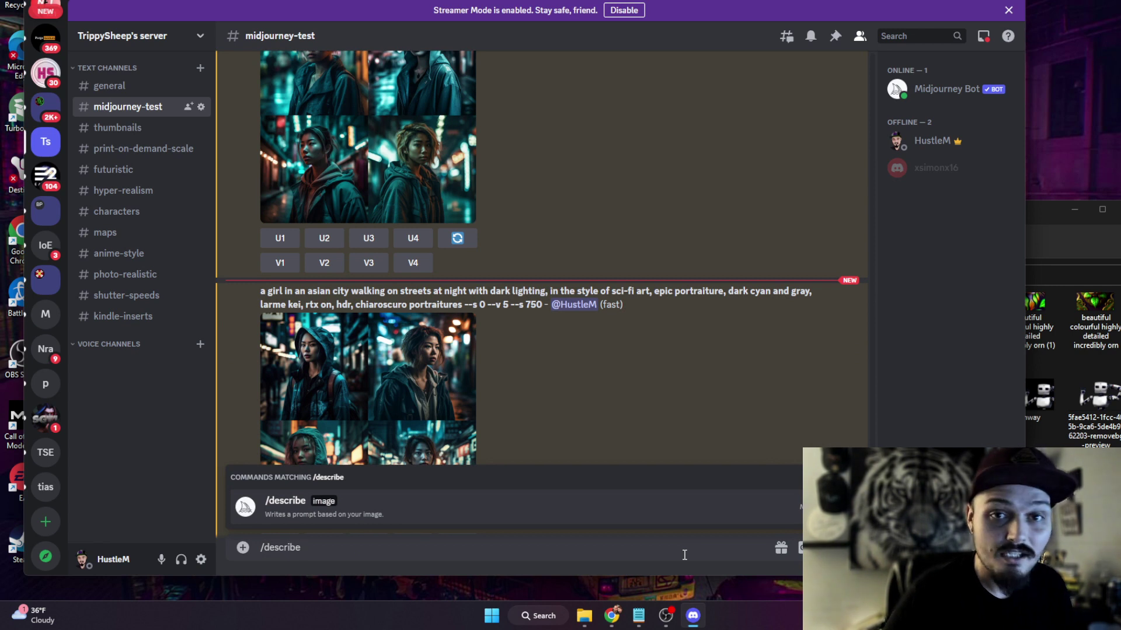
key(Return)
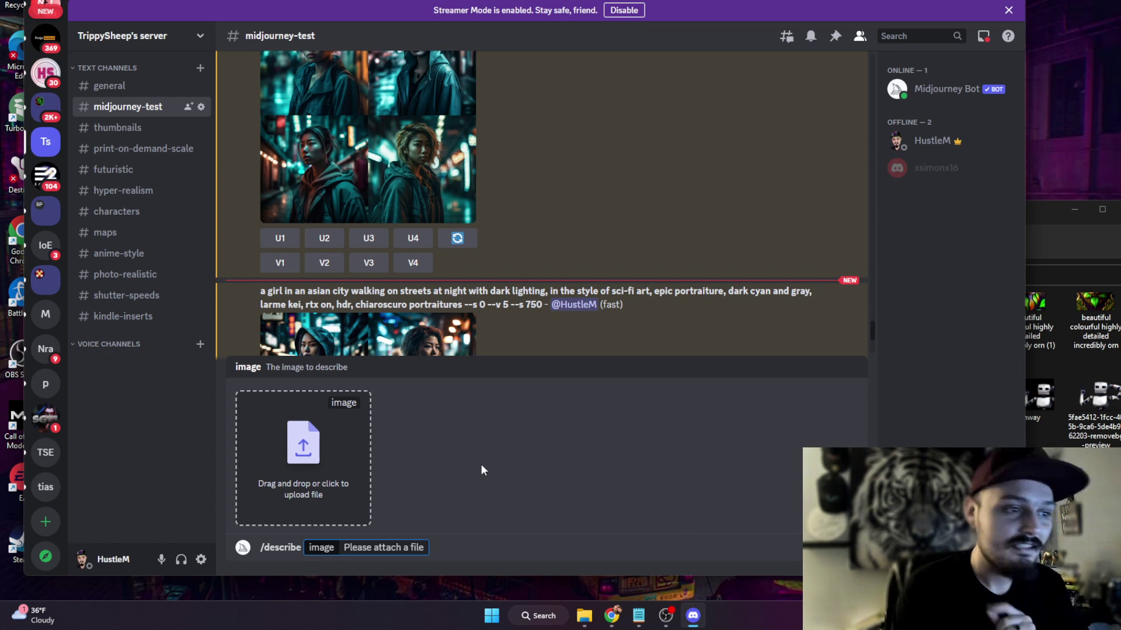
click(311, 454)
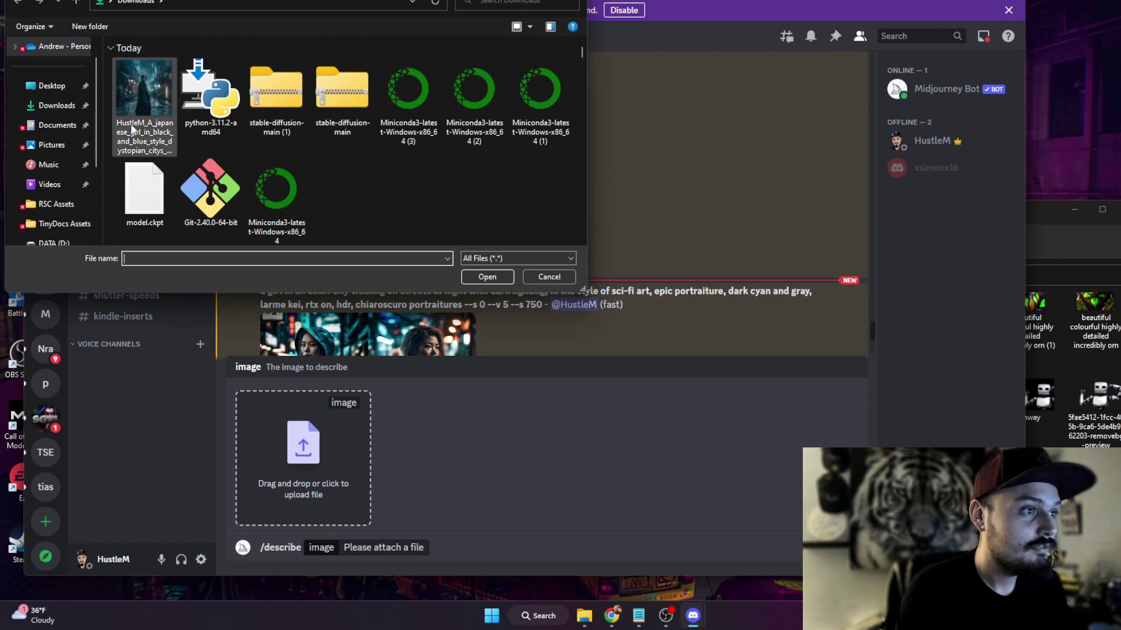
double_click(126, 104)
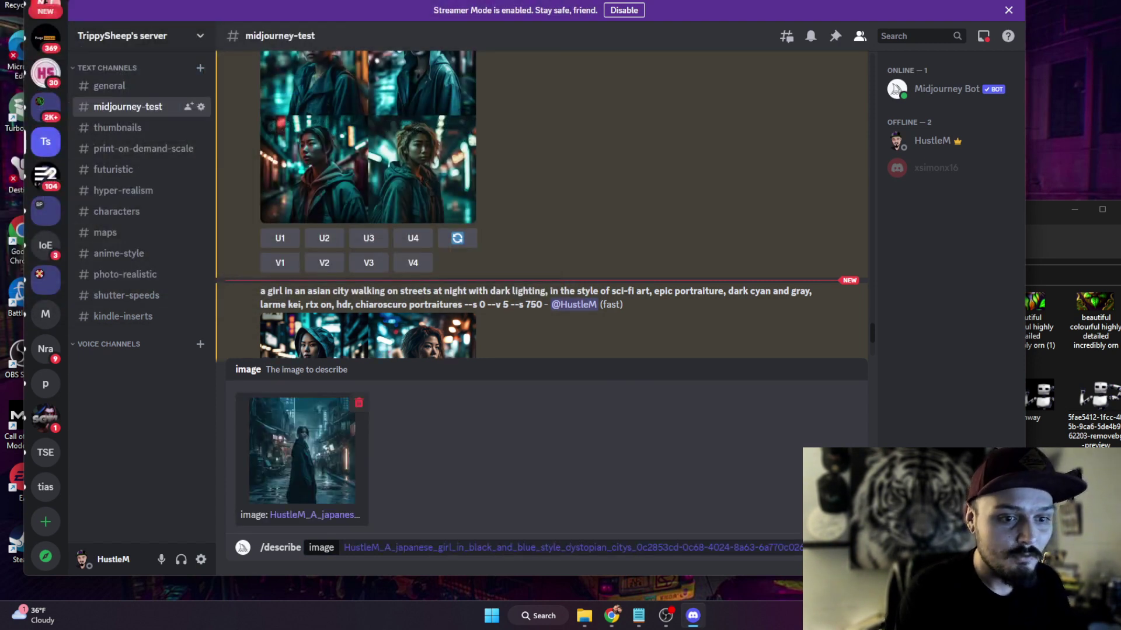
key(BackSpace)
key(BackSpace)
key(BackSpace)
key(BackSpace)
key(BackSpace)
key(BackSpace)
key(BackSpace)
key(BackSpace)
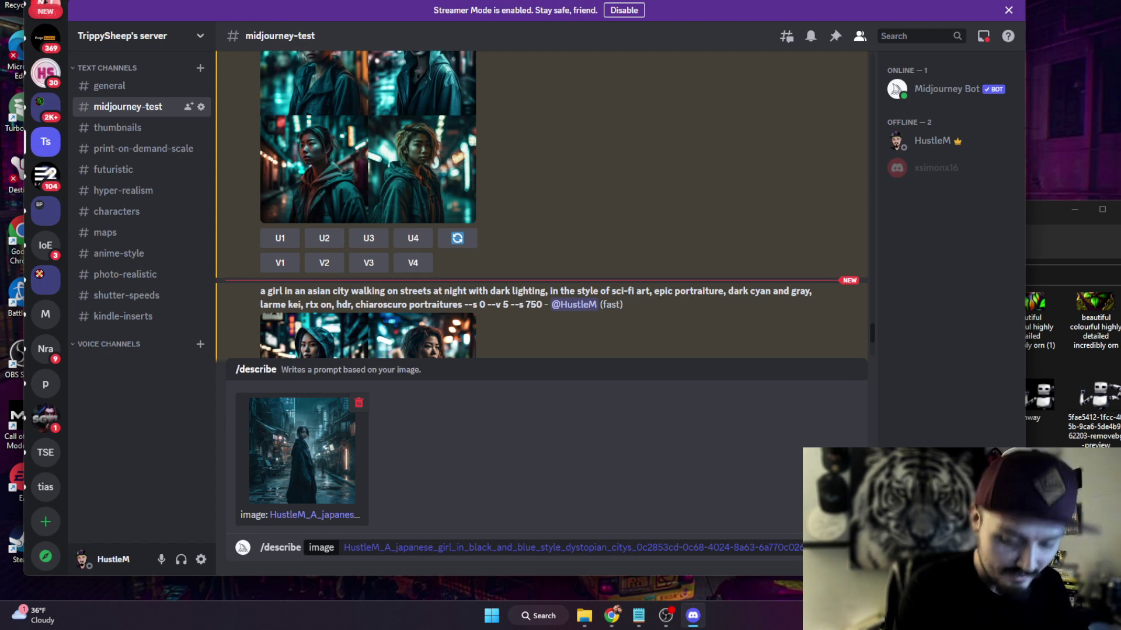
Clear the leftover describe draft and enlarge the girl-in-an-Asian-city image grid
key(BackSpace)
key(BackSpace)
key(BackSpace)
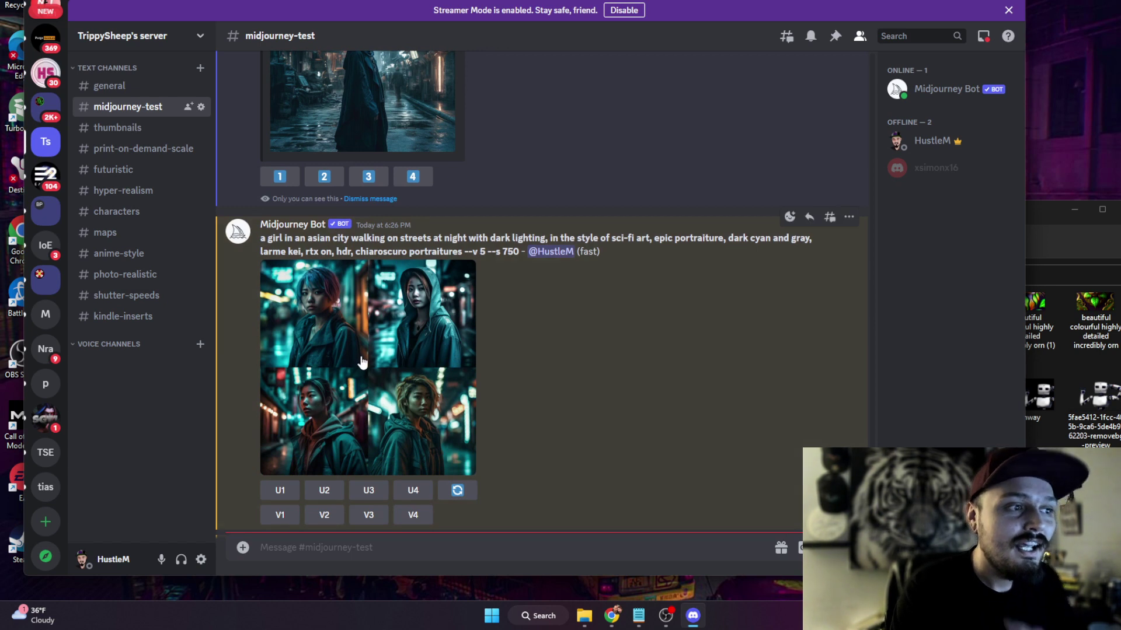
scroll(543, 292, up, 8)
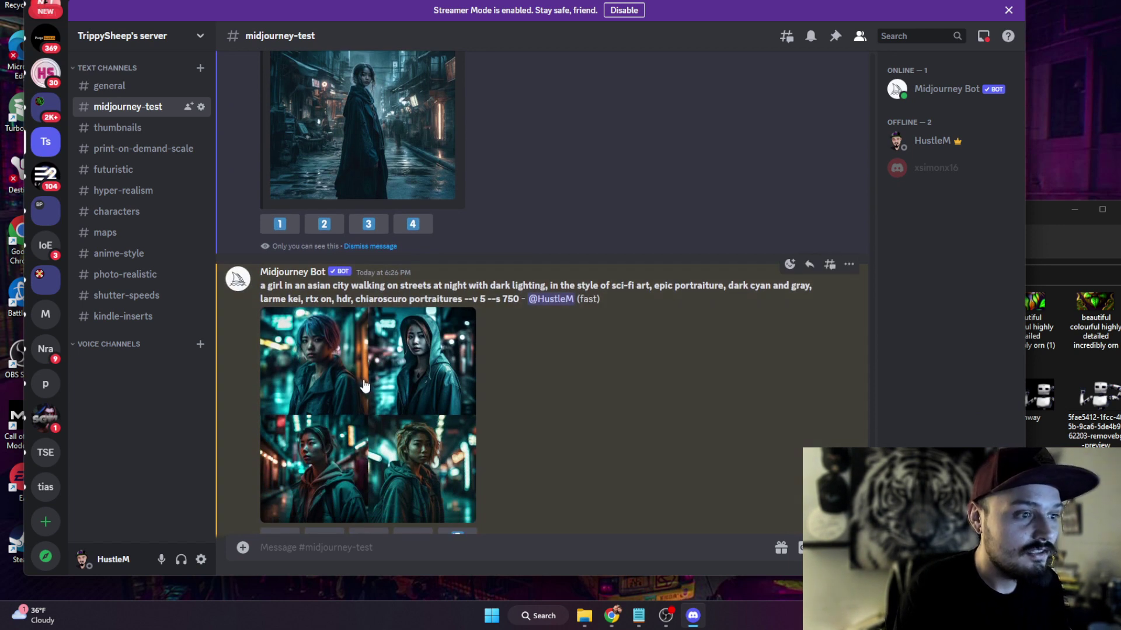
click(365, 385)
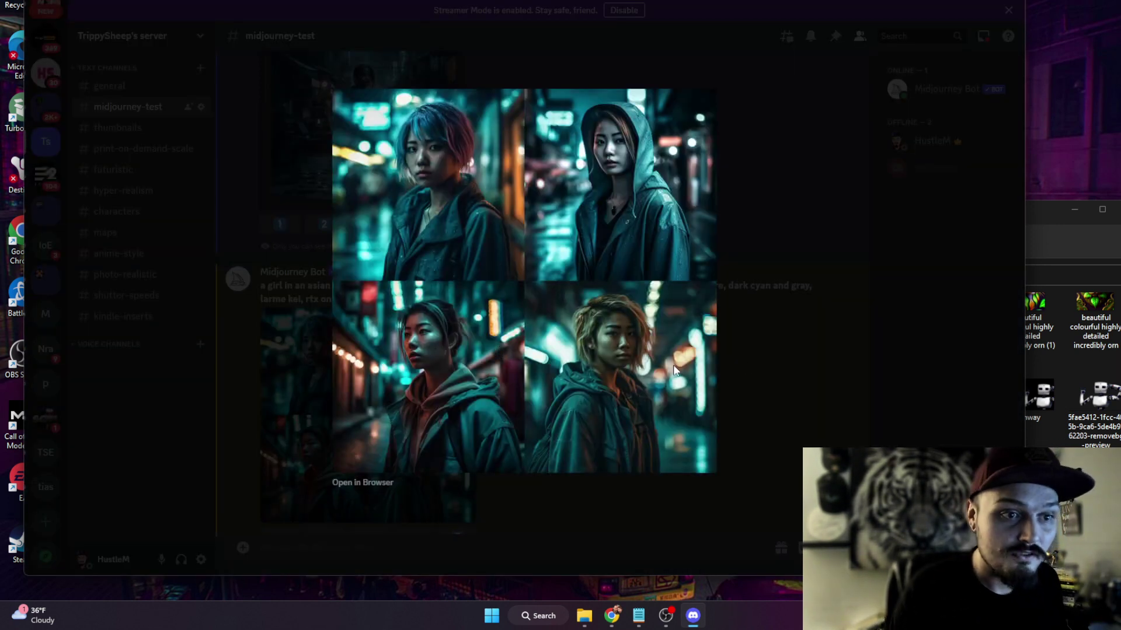
click(660, 512)
text(/desc)
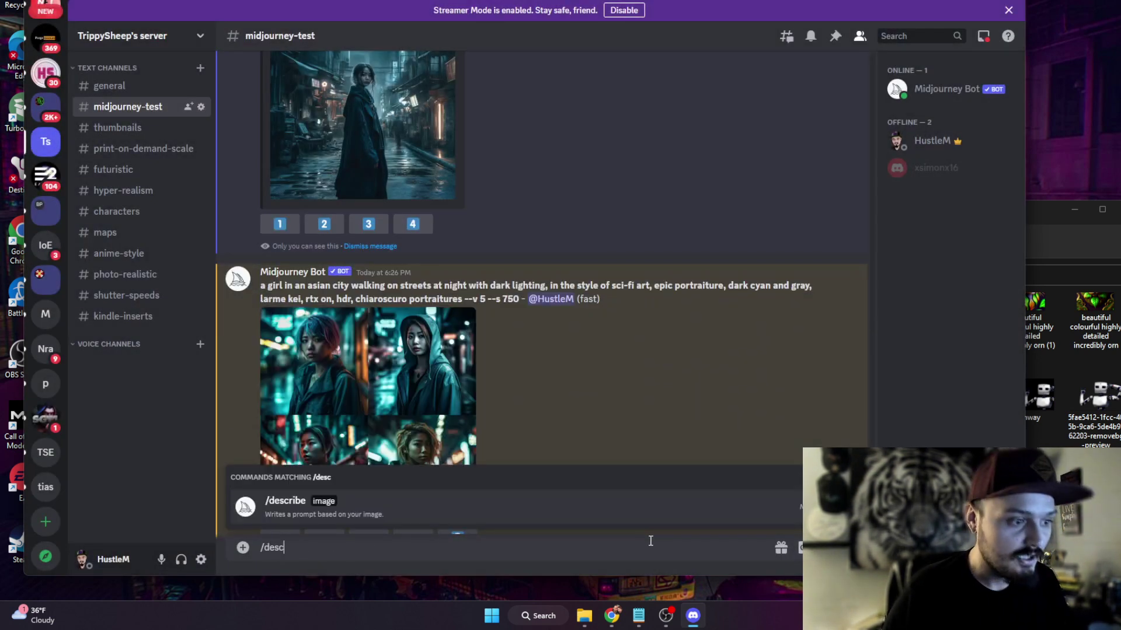
key(Return)
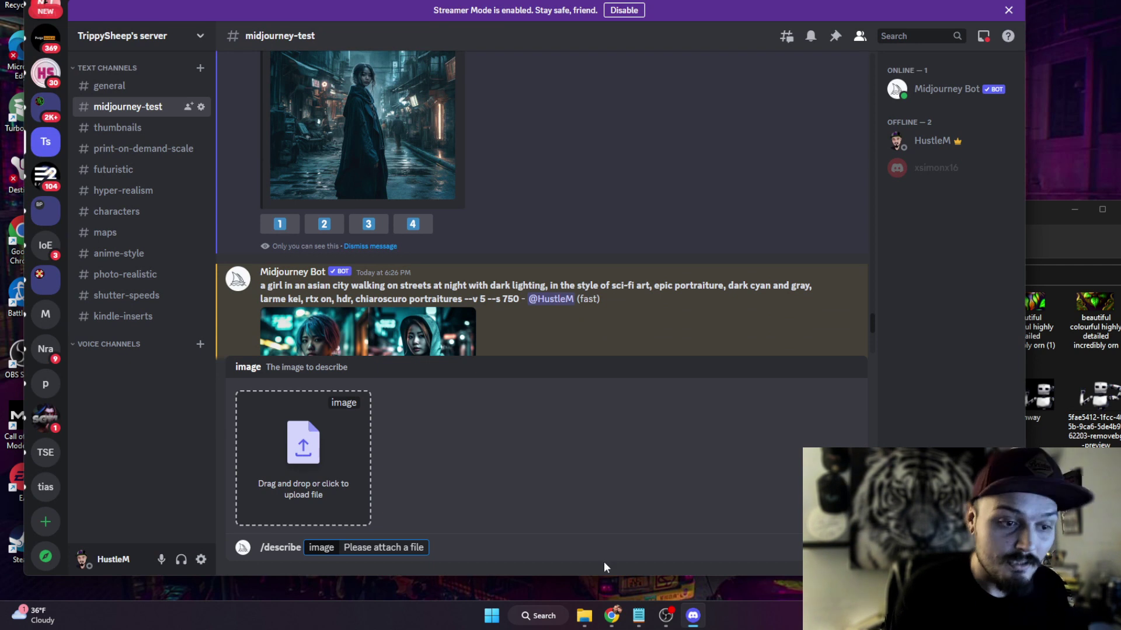
click(281, 548)
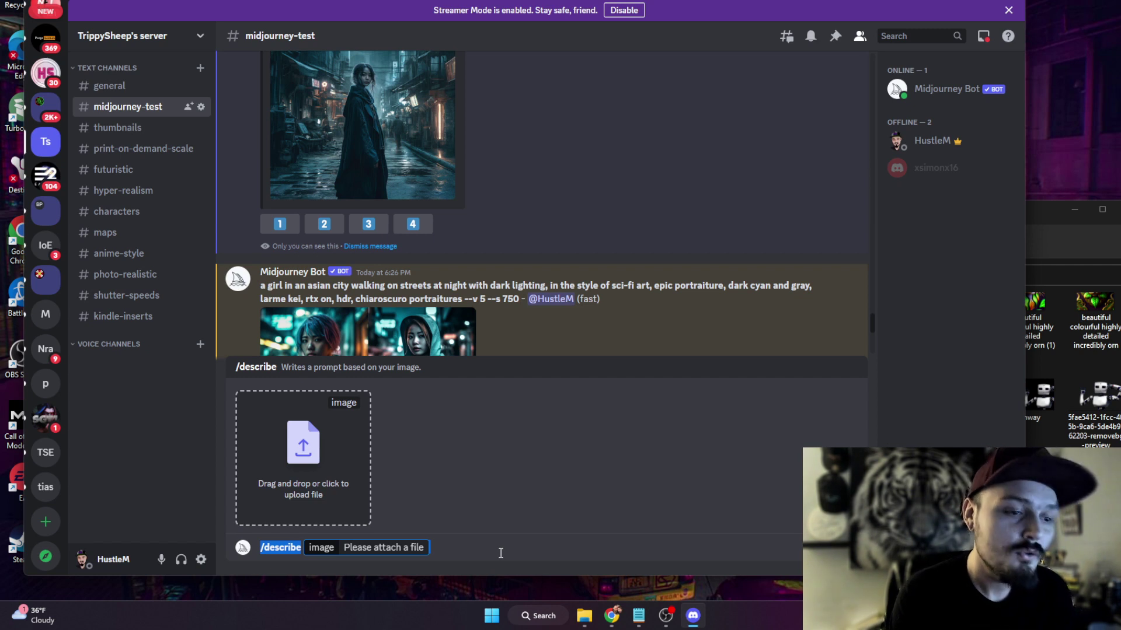
key(BackSpace)
key(BackSpace)
key(BackSpace)
key(BackSpace)
key(BackSpace)
key(BackSpace)
key(BackSpace)
key(BackSpace)
key(BackSpace)
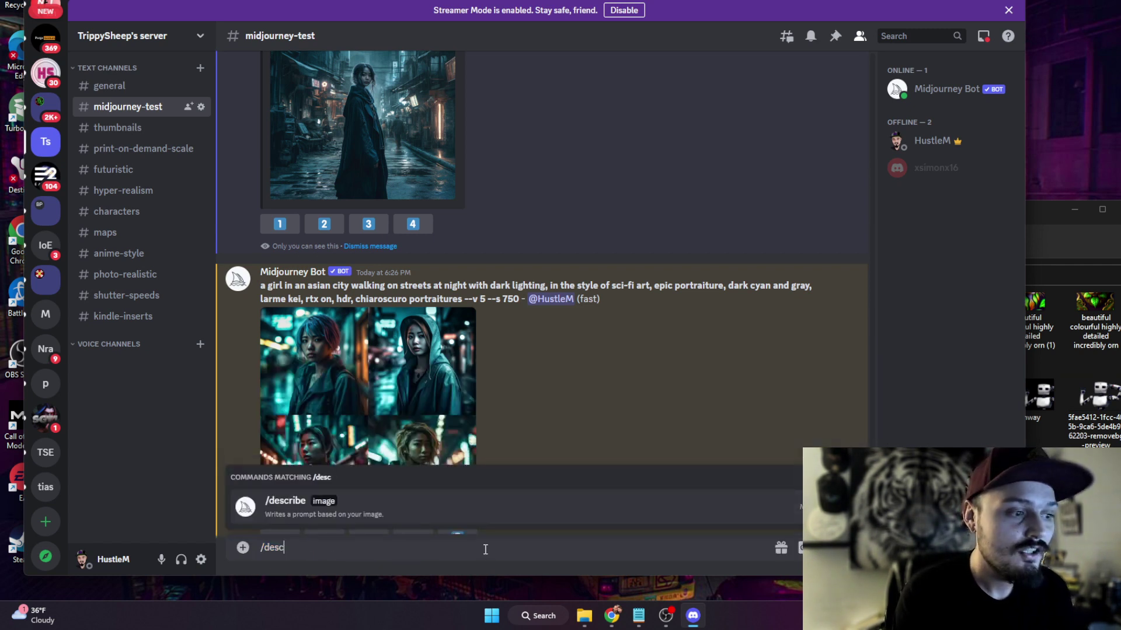
key(BackSpace)
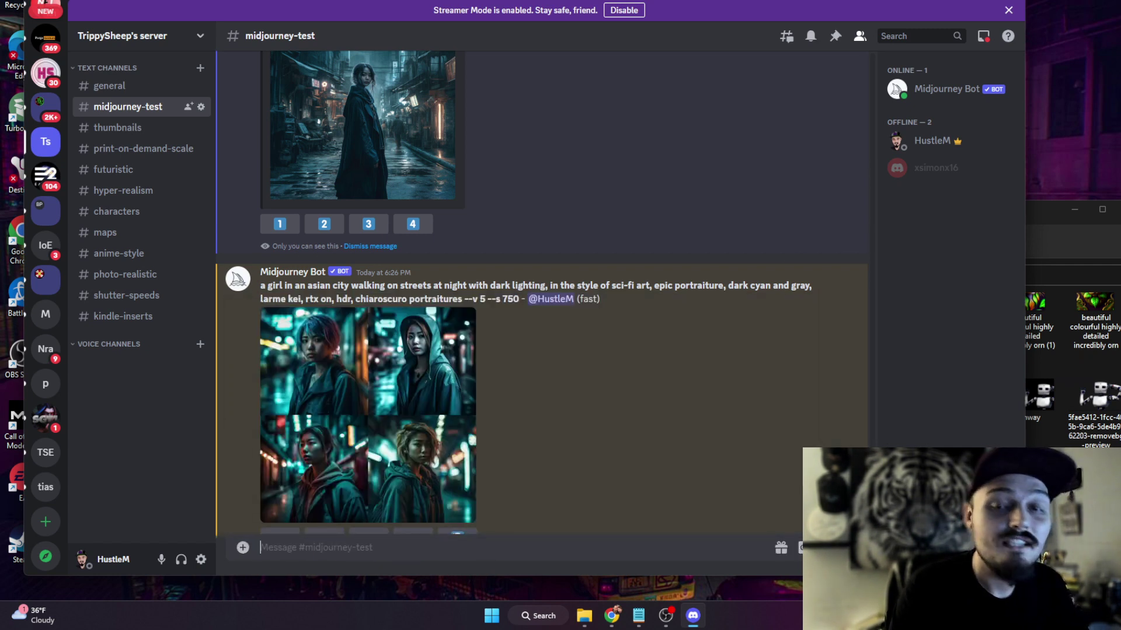
scroll(541, 292, up, 15)
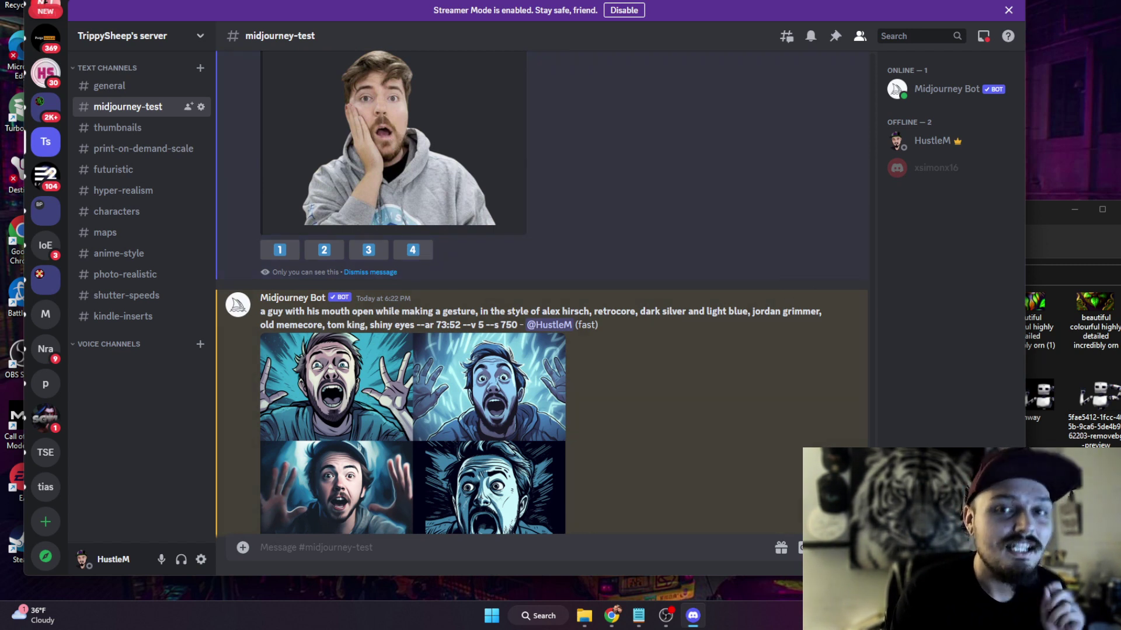
Scroll the channel to the describe reply's fourth prompt, an Asian woman on a night street
drag(872, 520, 864, 373)
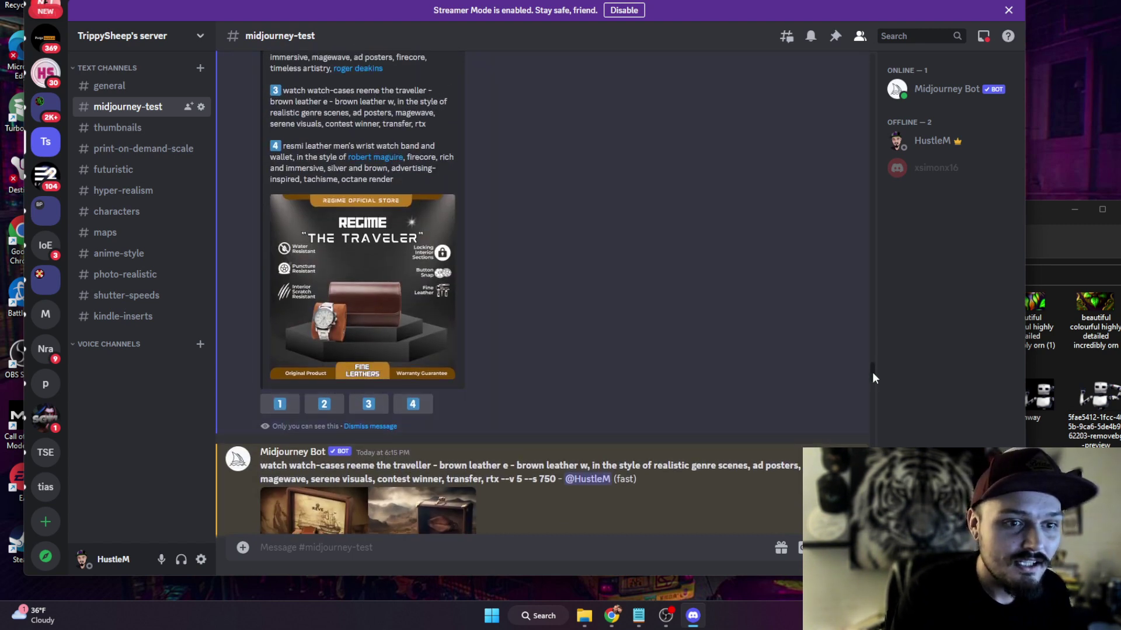
drag(872, 373, 870, 380)
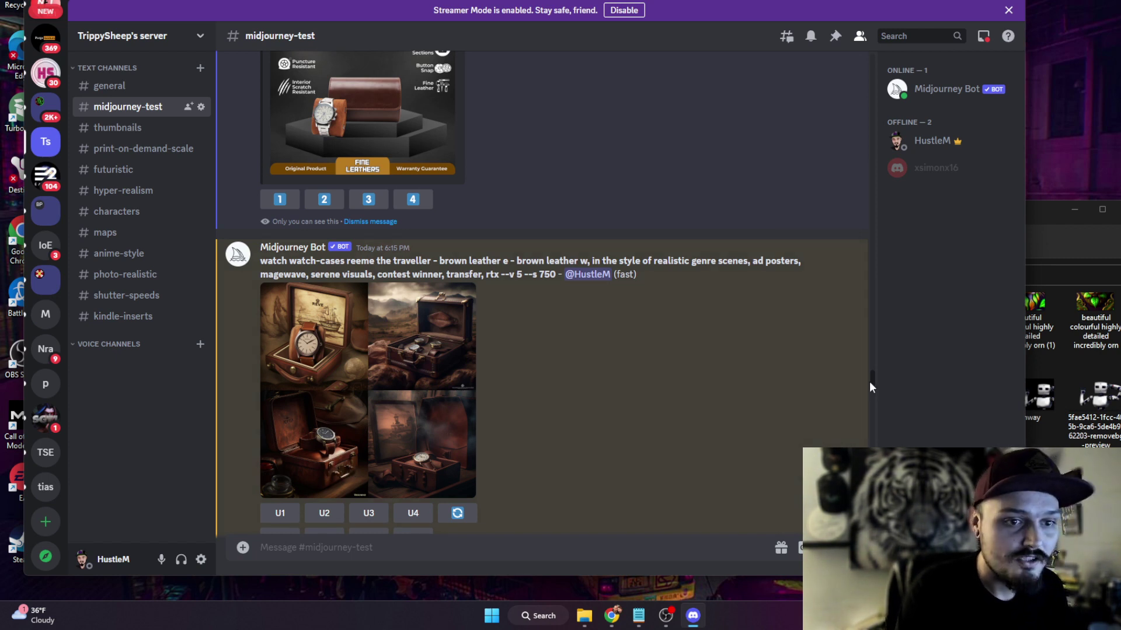
drag(870, 387, 872, 449)
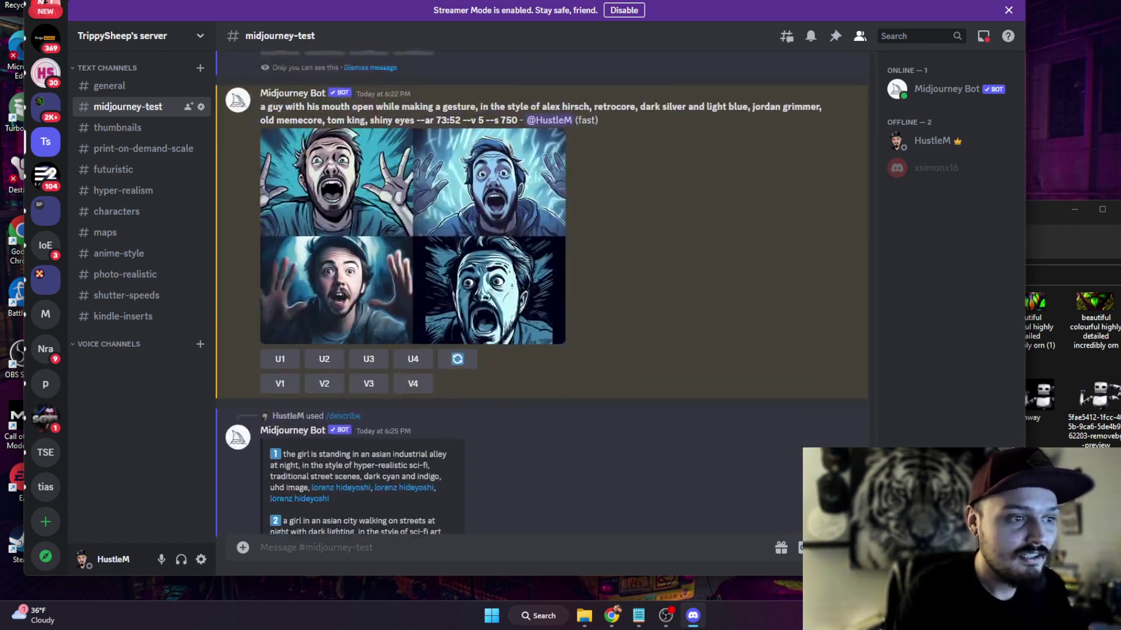
scroll(541, 292, up, 3)
scroll(541, 292, down, 10)
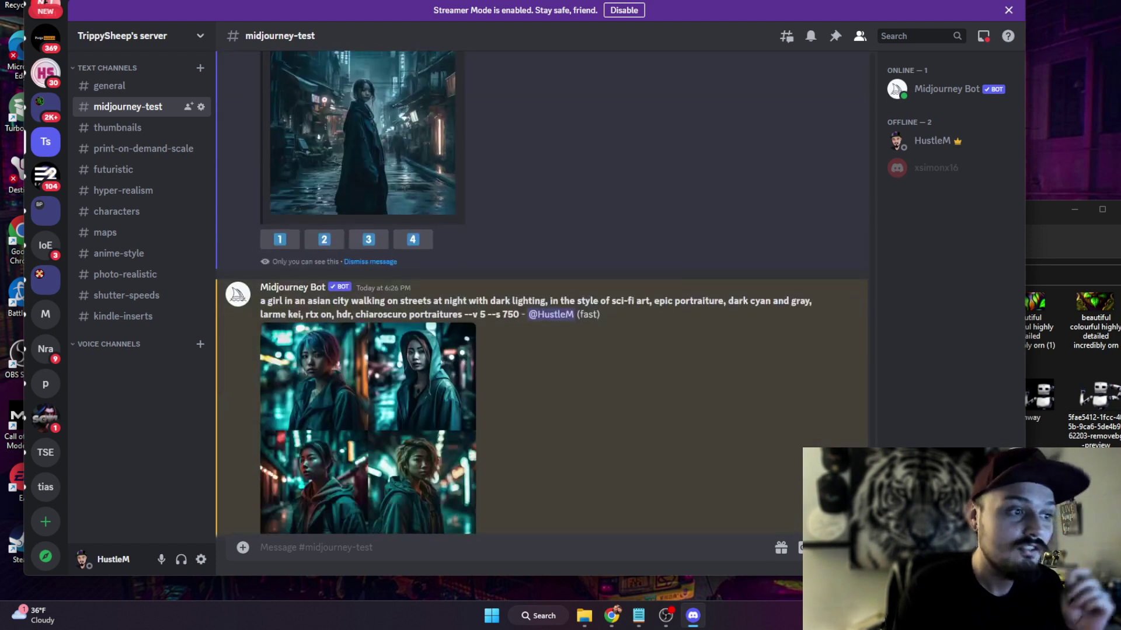
scroll(541, 292, down, 1)
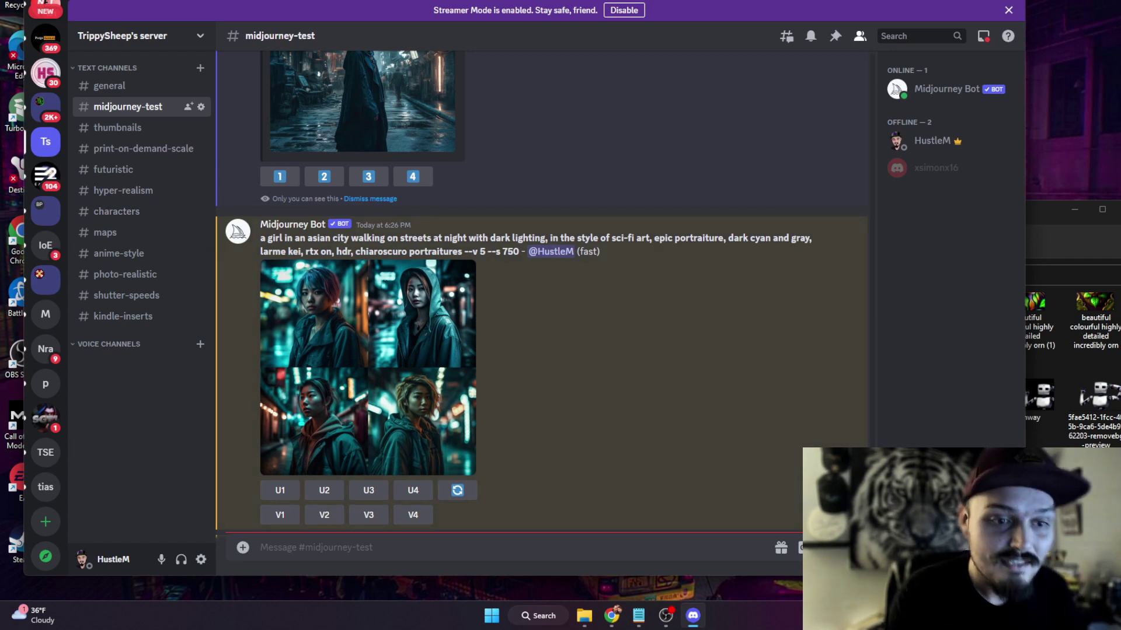
scroll(408, 350, up, 3)
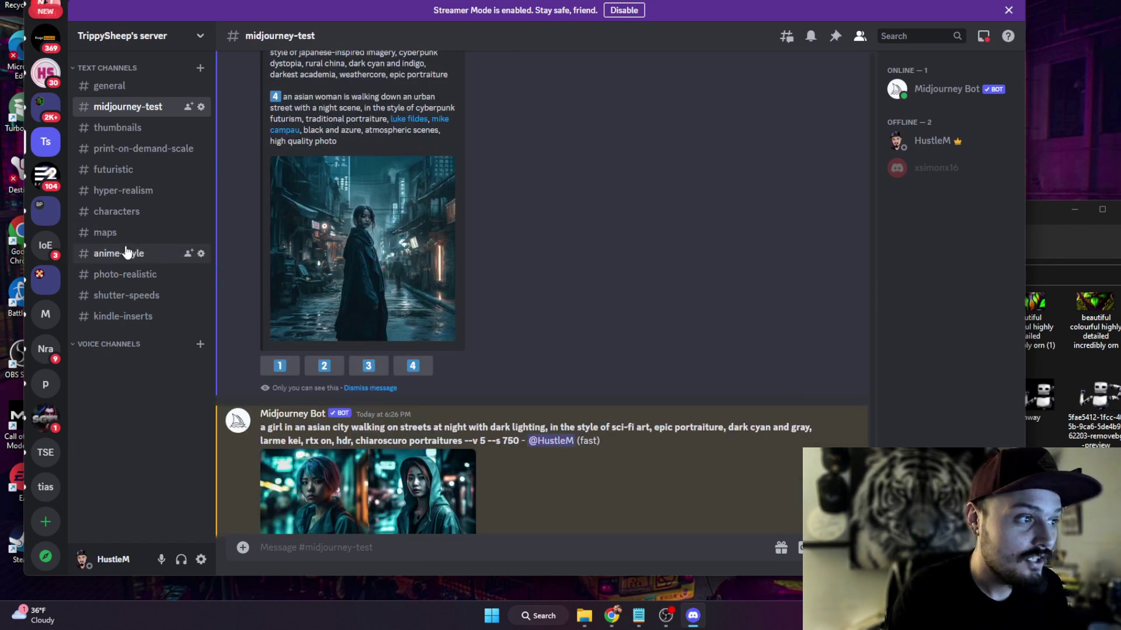
click(122, 211)
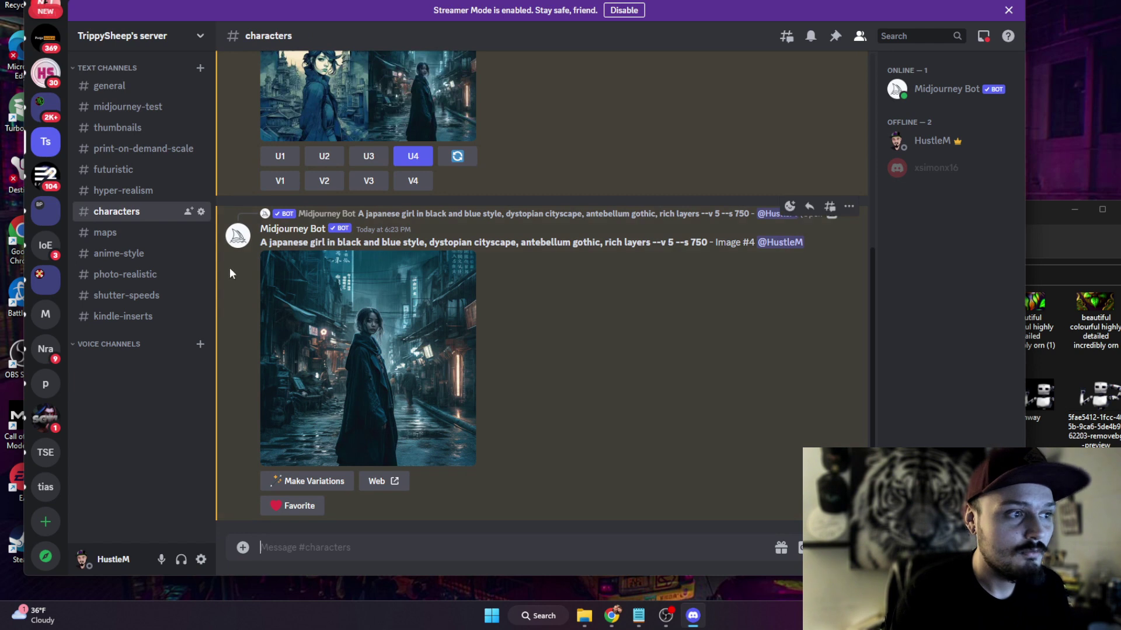
drag(260, 243, 710, 246)
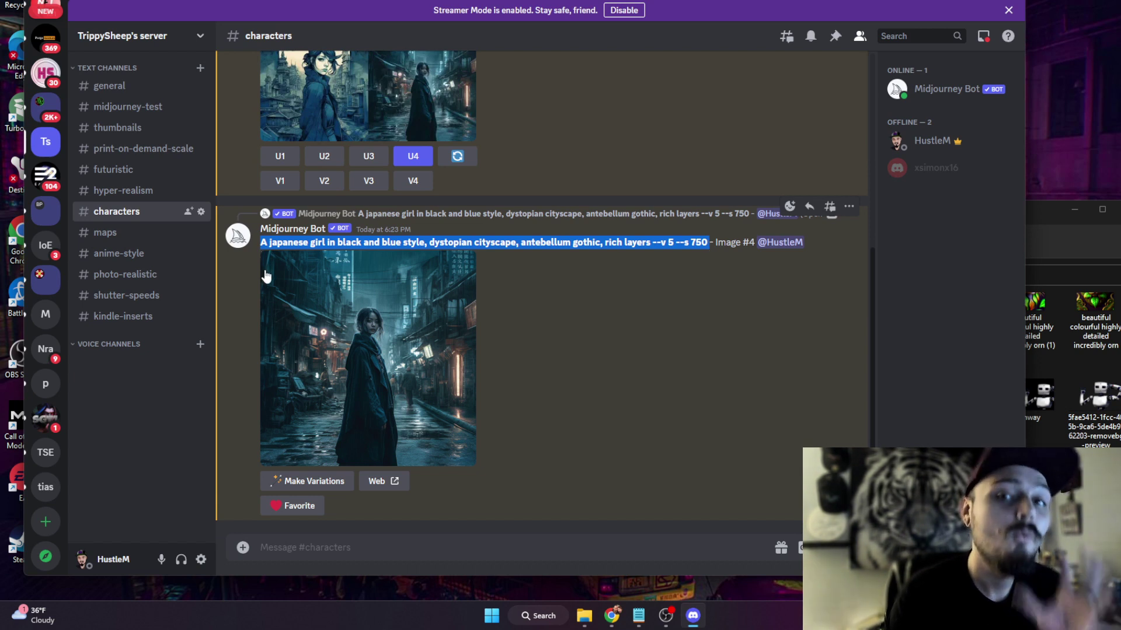
drag(676, 243, 715, 252)
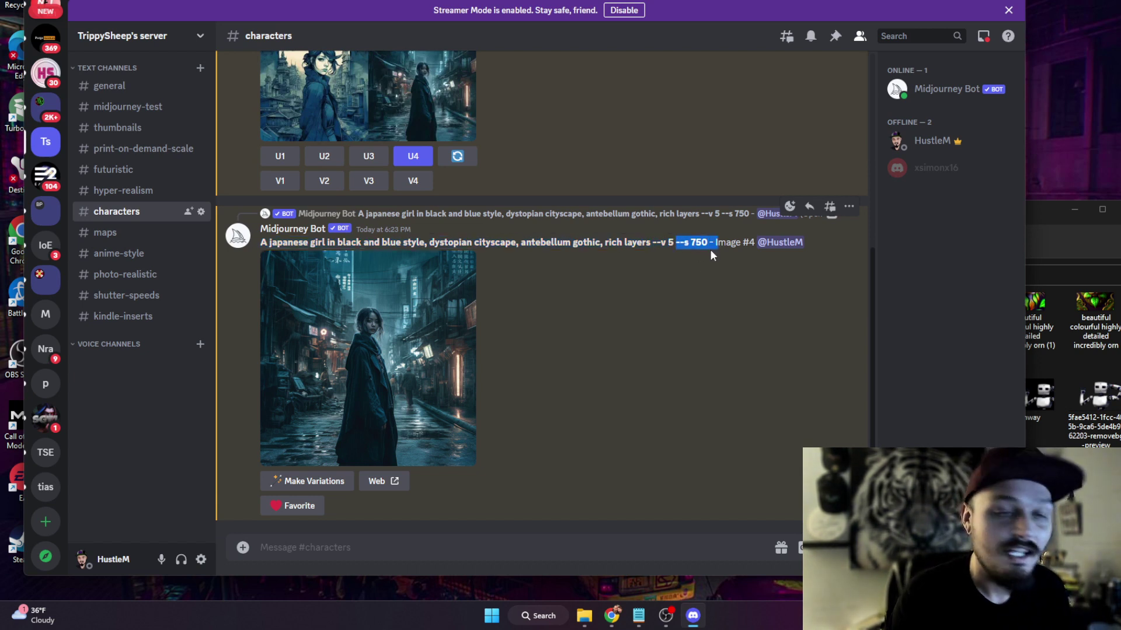
click(123, 111)
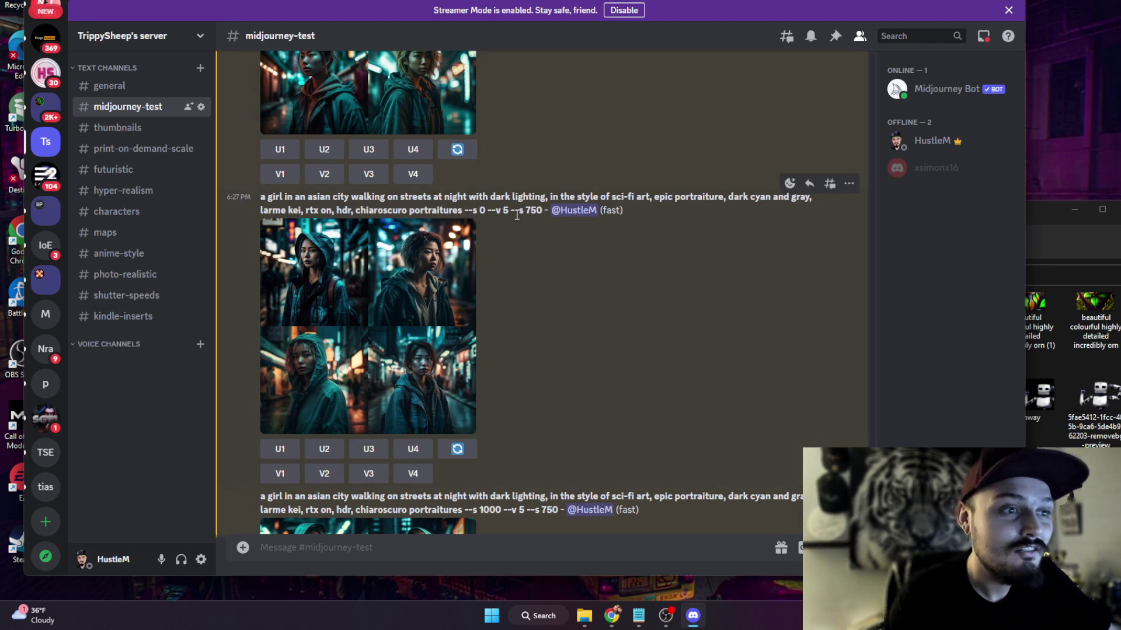
drag(515, 211, 486, 211)
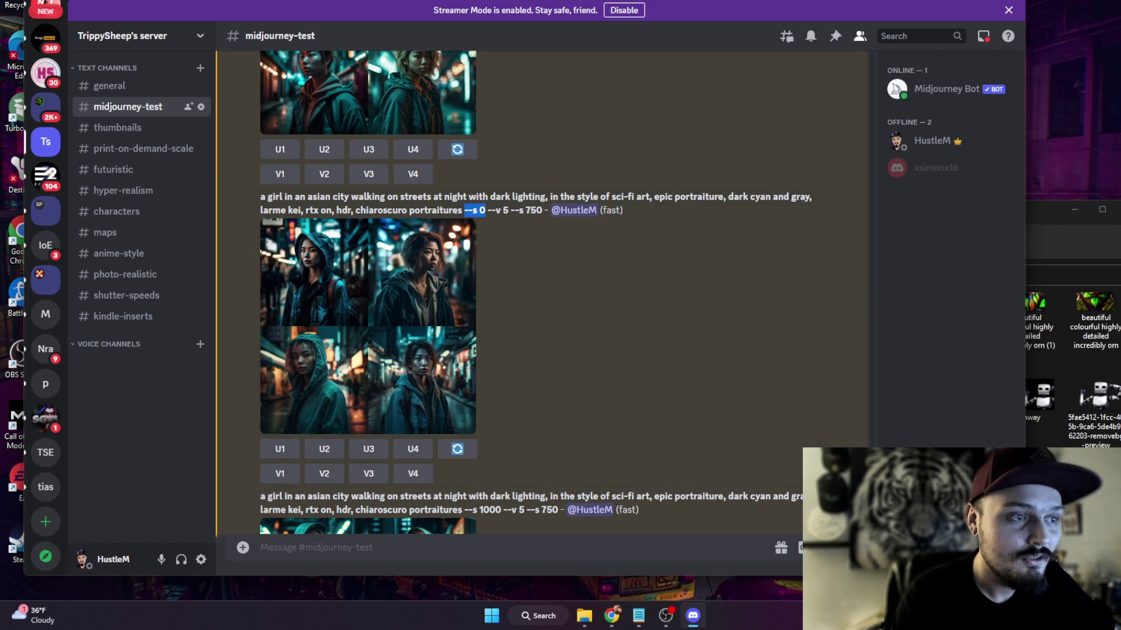
scroll(382, 359, down, 4)
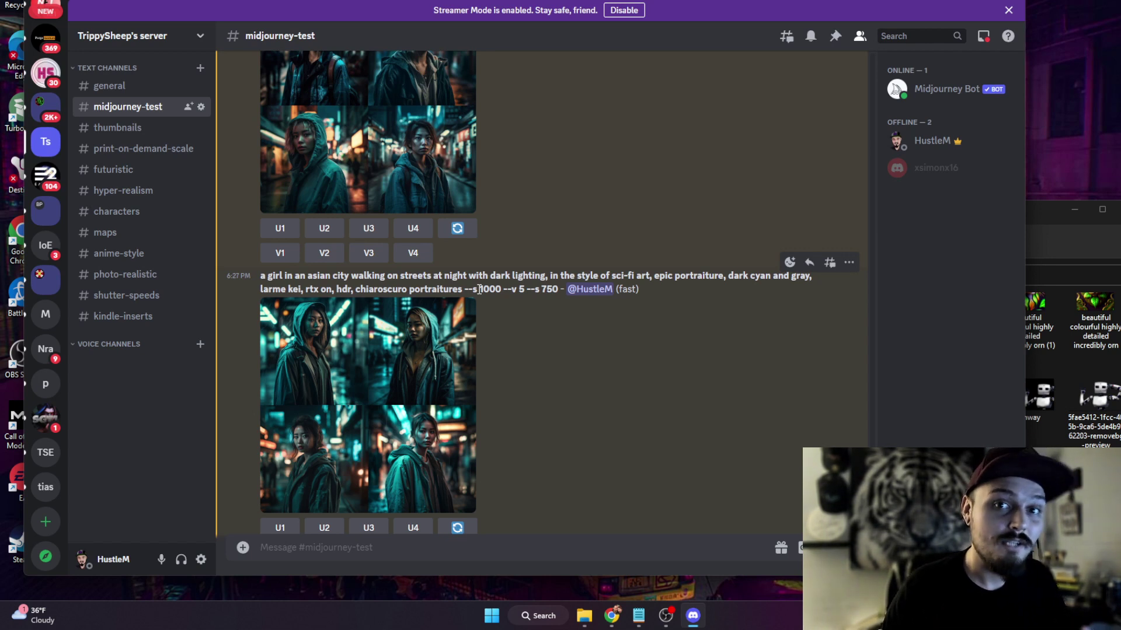
click(508, 545)
Type --s 1000 in the message draft and enlarge the --s 1000 grid
text(--s)
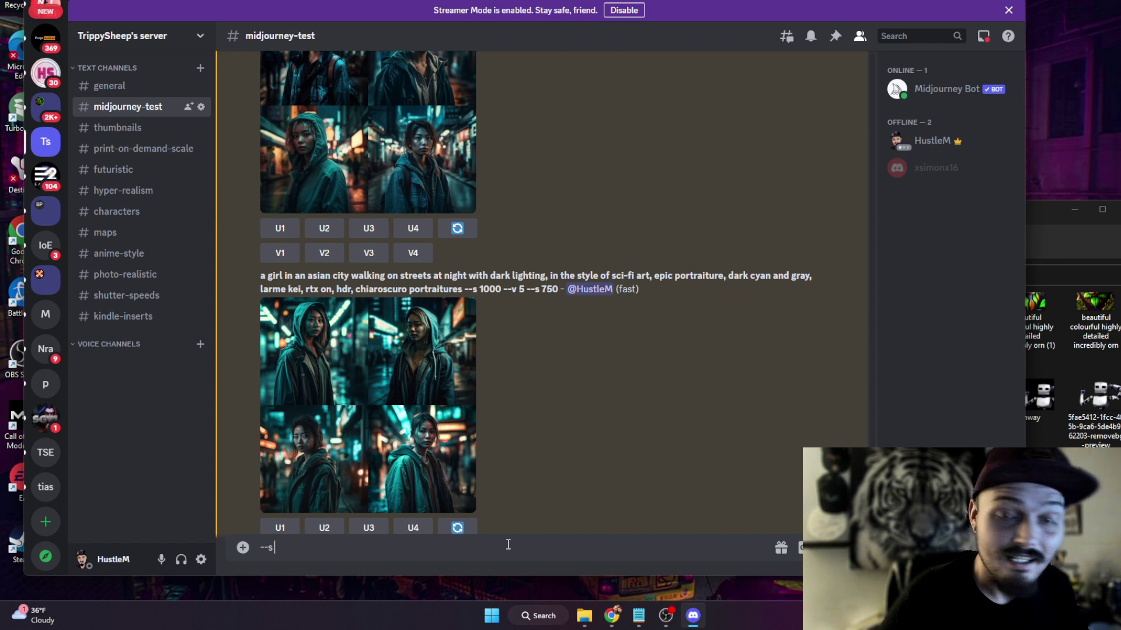
text( 0)
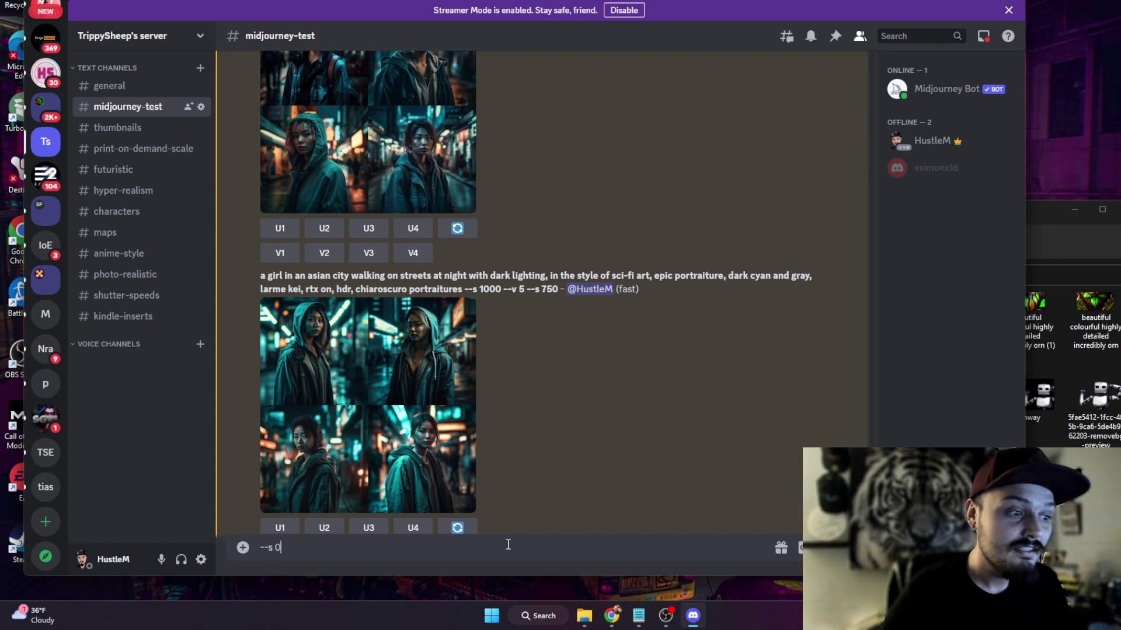
key(BackSpace)
text(1000)
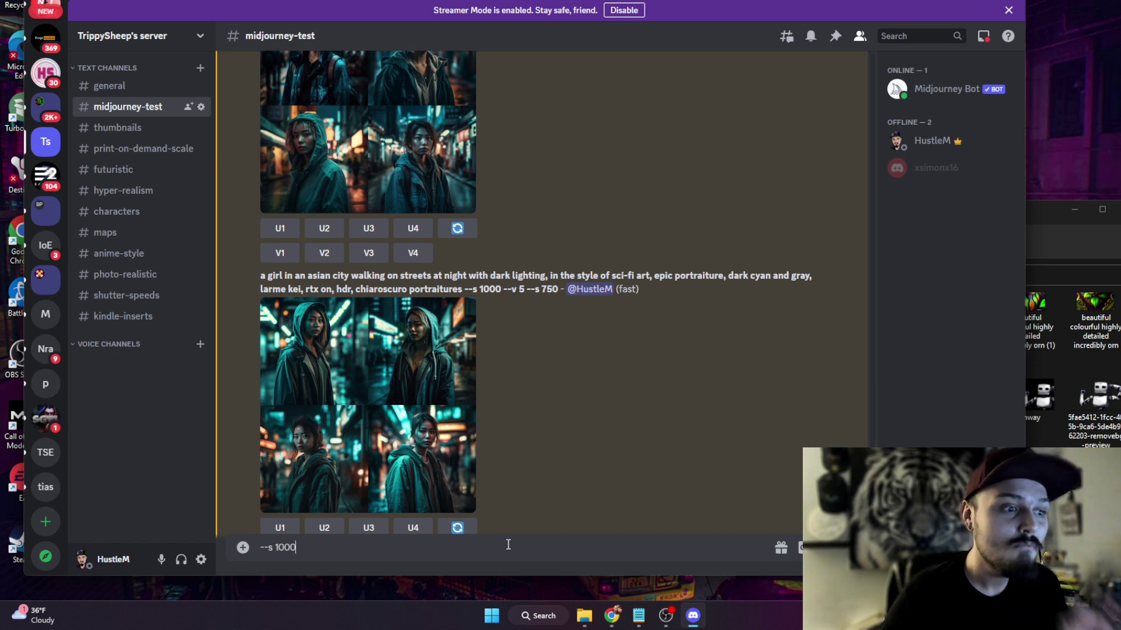
click(439, 450)
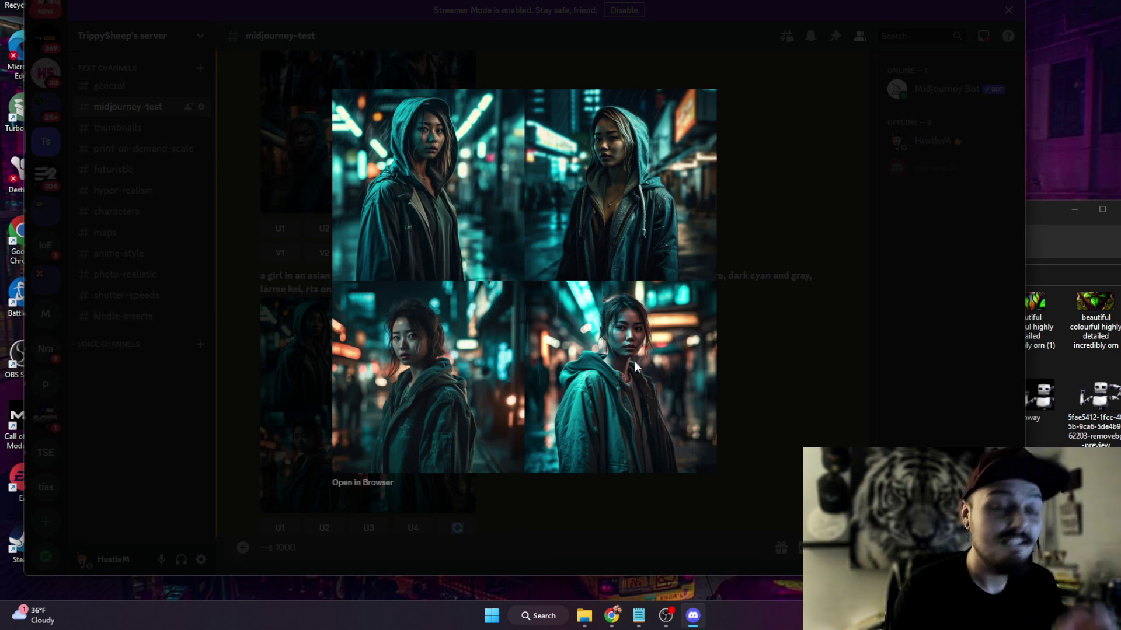
Close the --s 1000 view, enlarge the --s 0 grid for comparison, then close it
click(761, 334)
click(330, 129)
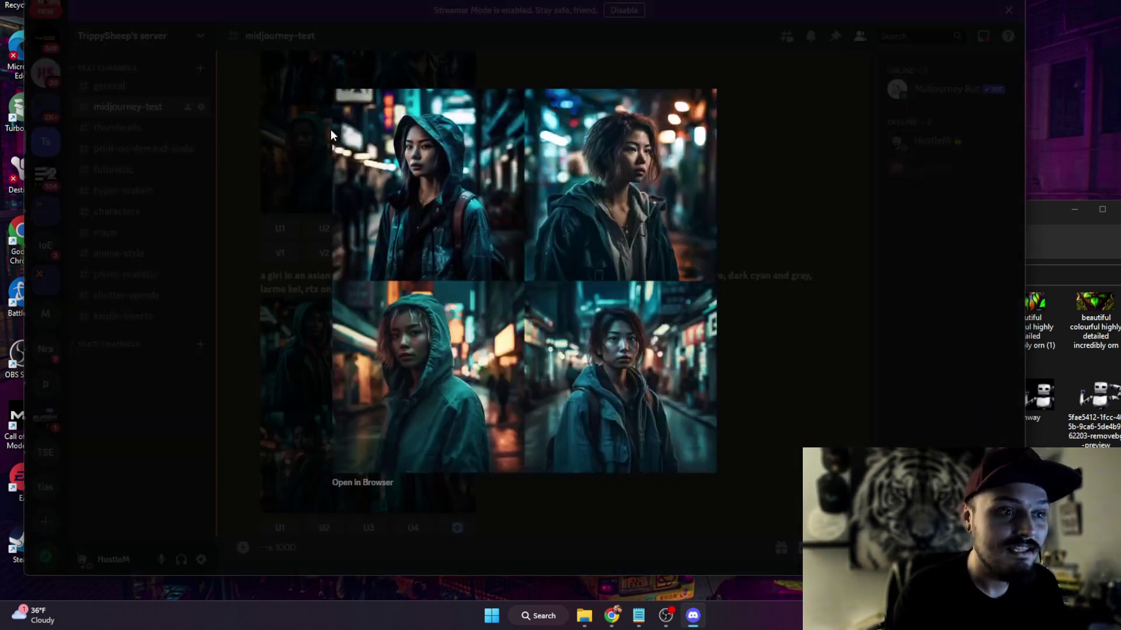
click(783, 358)
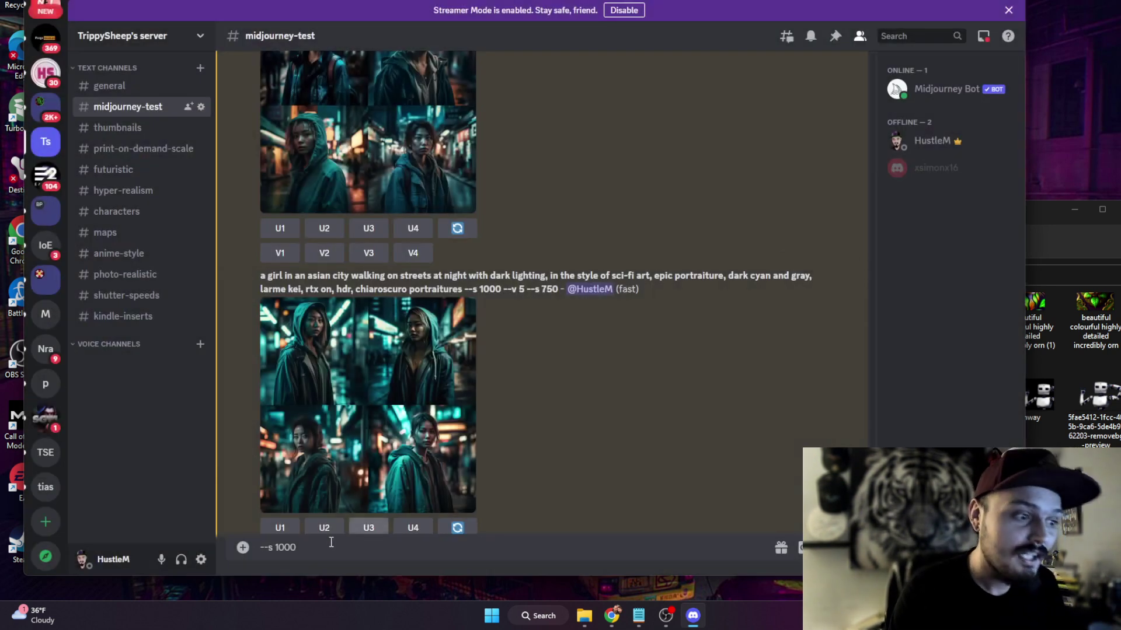
Overwrite the --s 1000 draft text with --c 20
drag(324, 548, 234, 552)
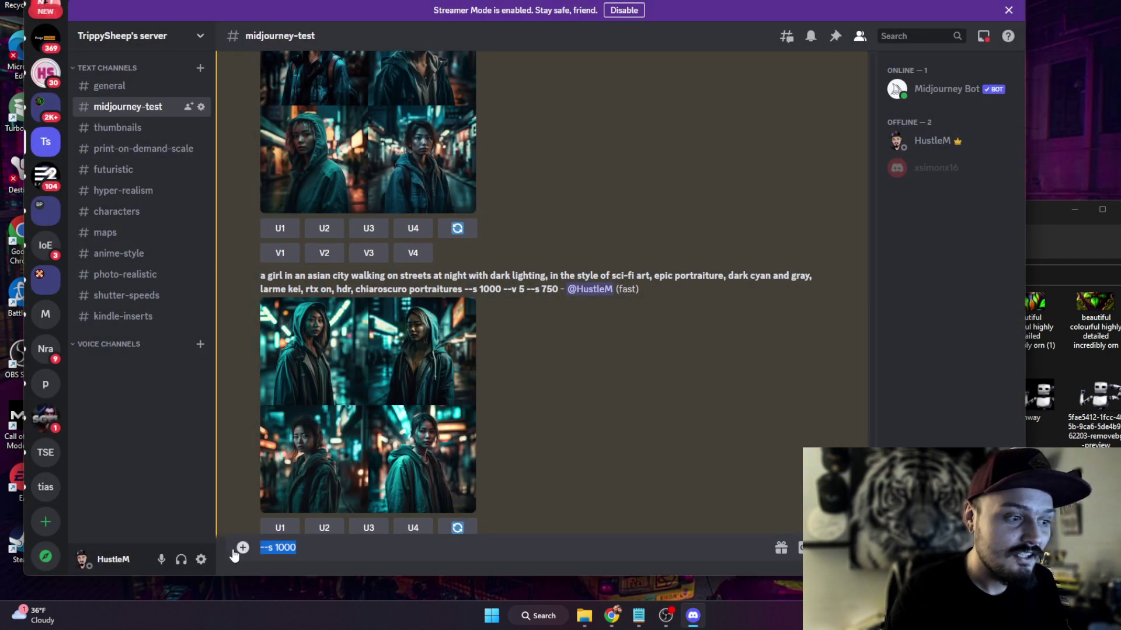
text(--c)
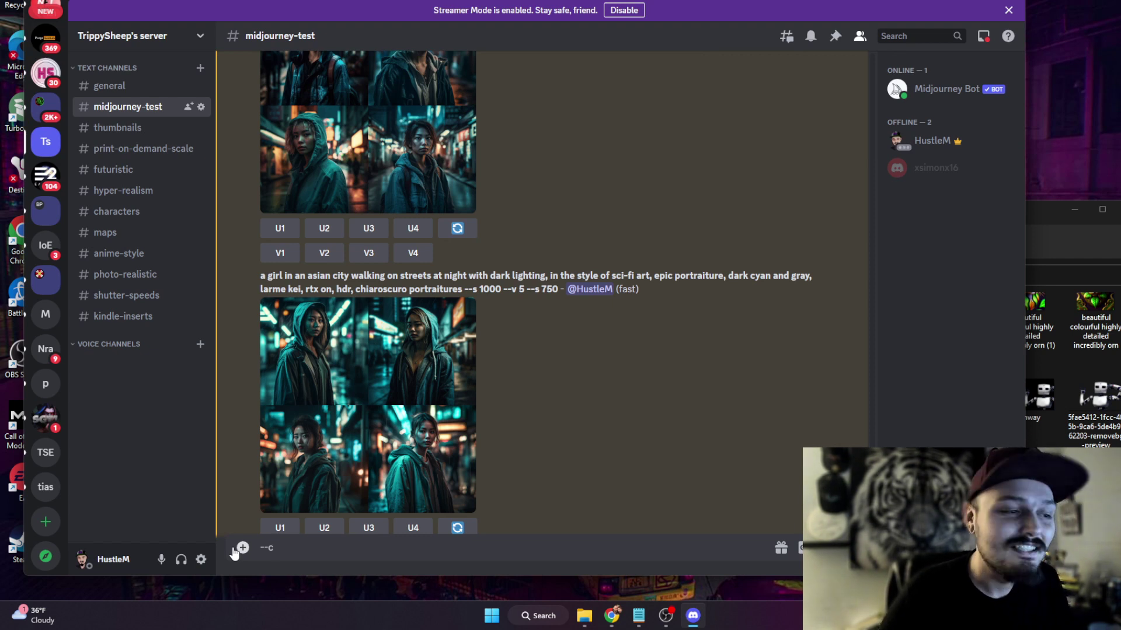
text(0)
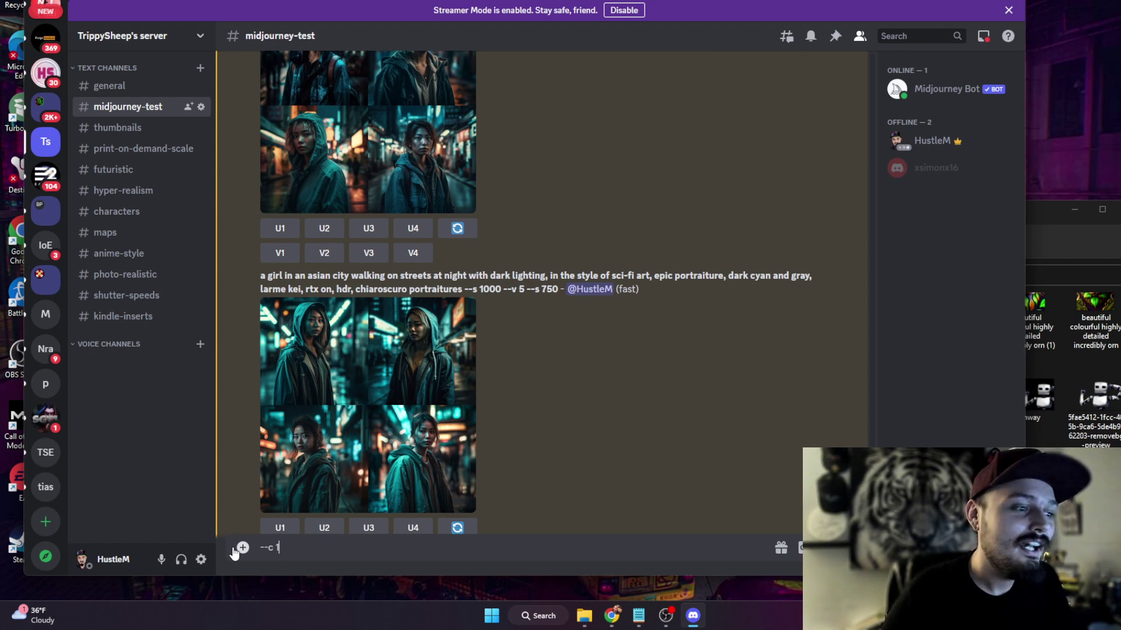
text(5)
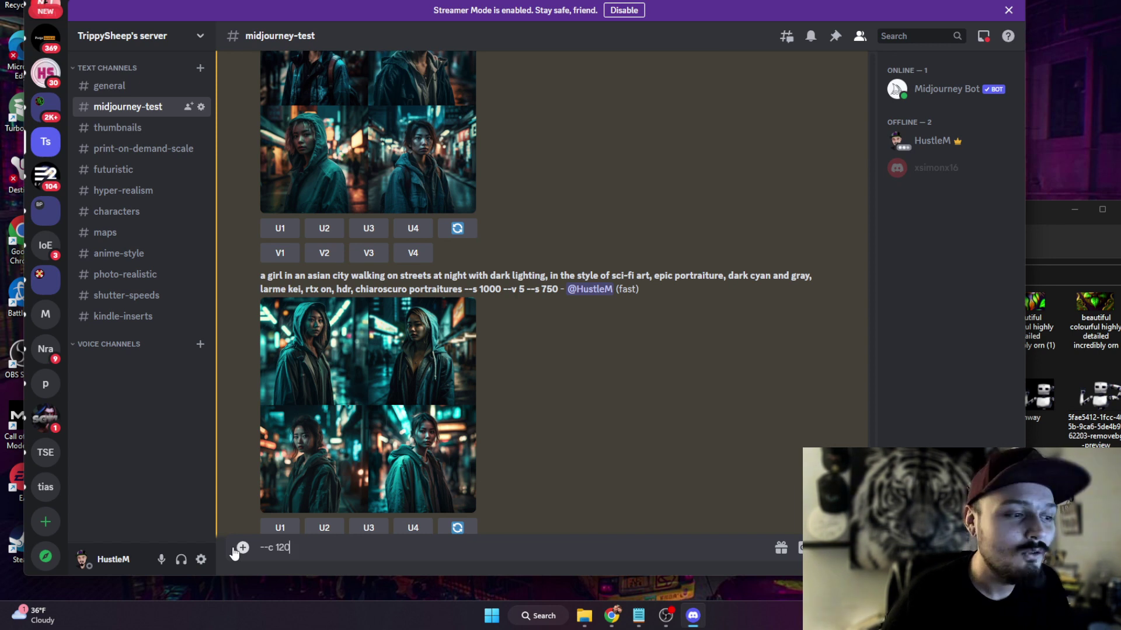
key(BackSpace)
key(BackSpace)
text(20)
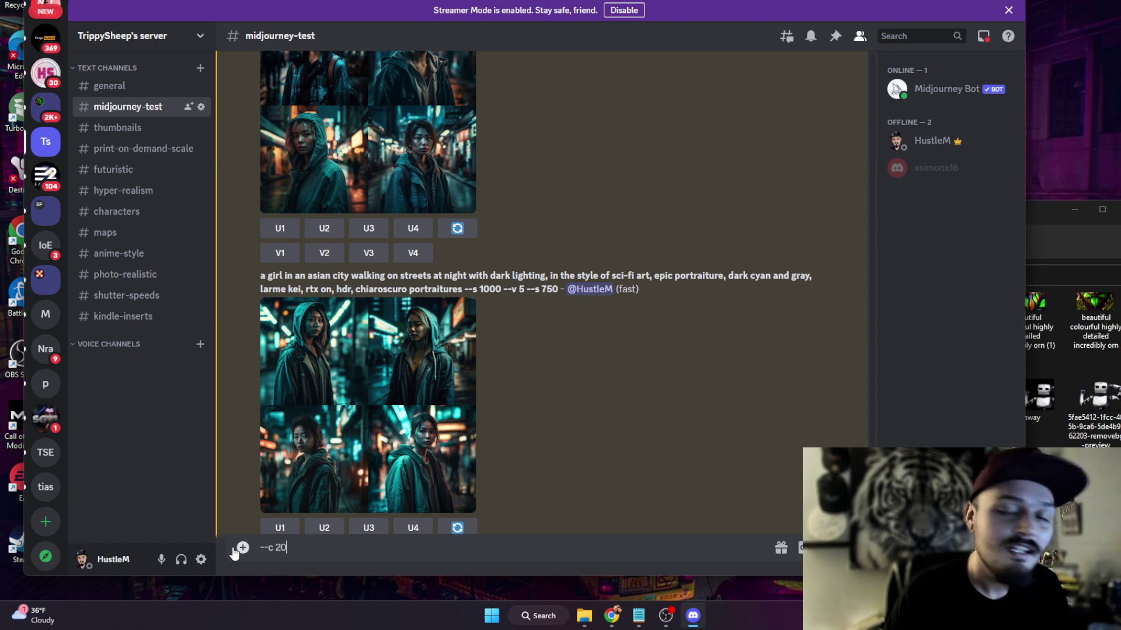
Reuse the second described prompt, change its ending to --s 1000 --c 10, and submit it
scroll(541, 292, up, 5)
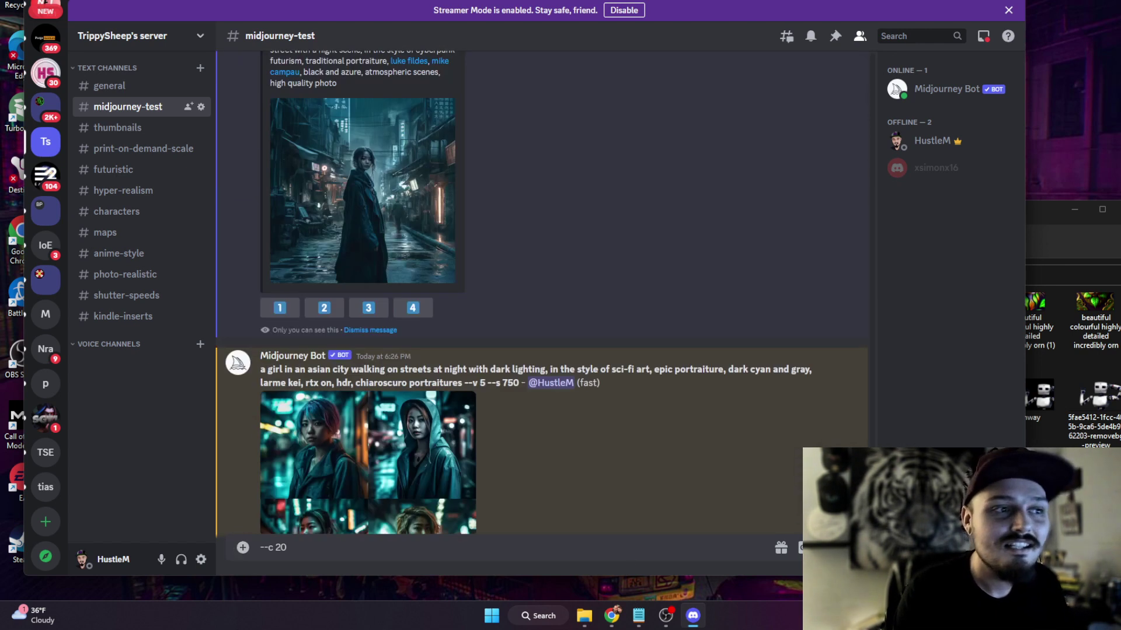
scroll(541, 291, up, 6)
scroll(541, 291, down, 3)
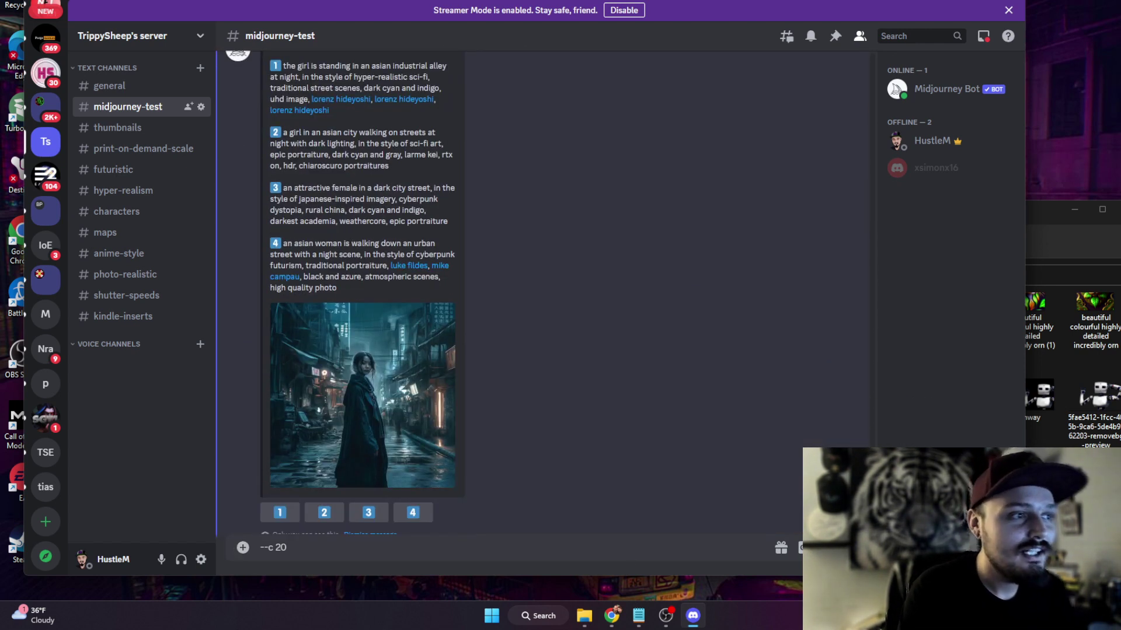
scroll(470, 408, down, 3)
click(325, 372)
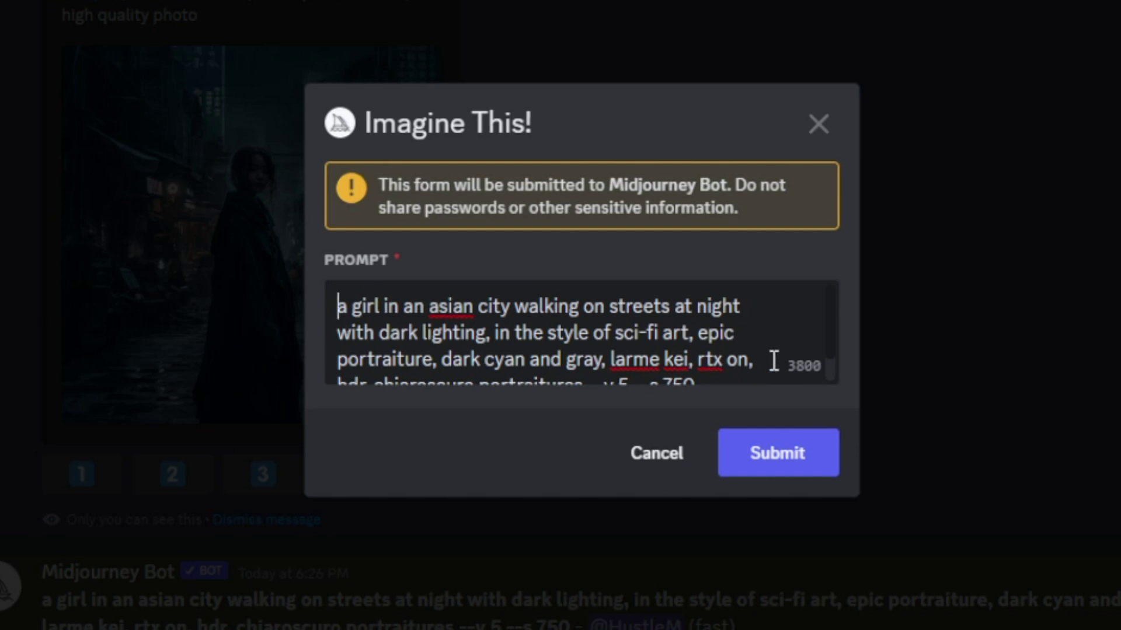
scroll(838, 371, down, 1)
scroll(838, 376, down, 1)
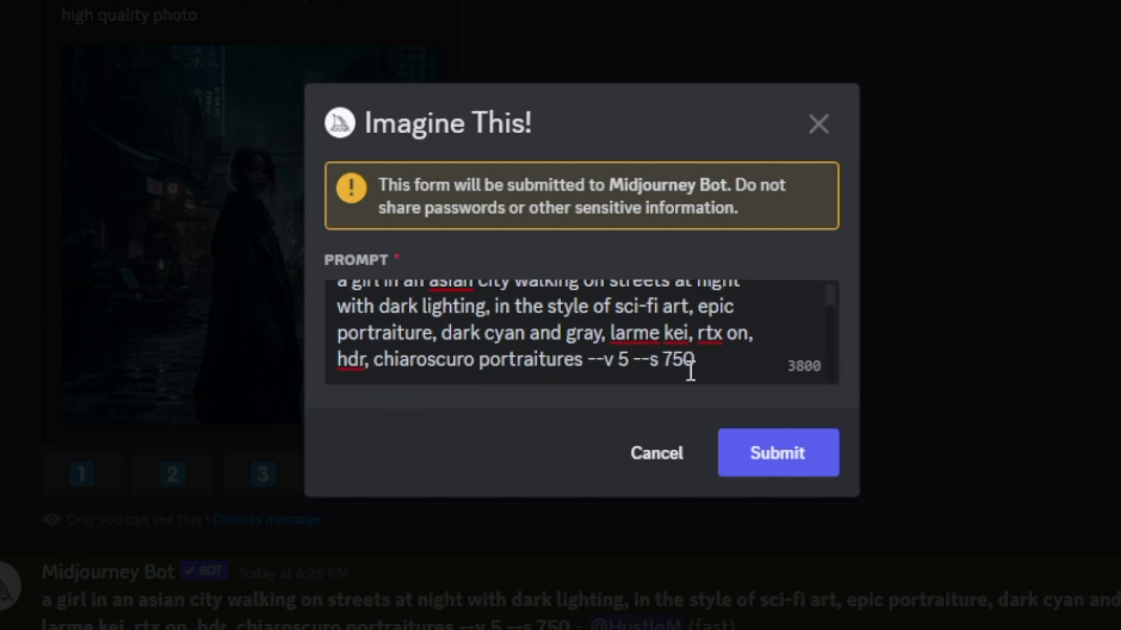
drag(666, 359, 697, 361)
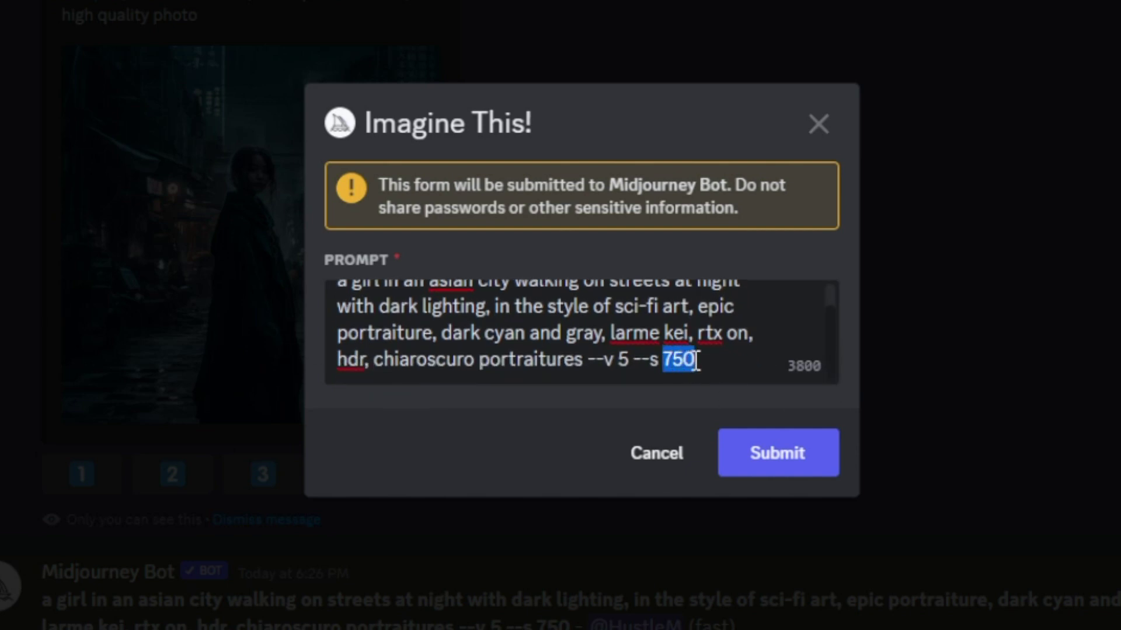
text(1000)
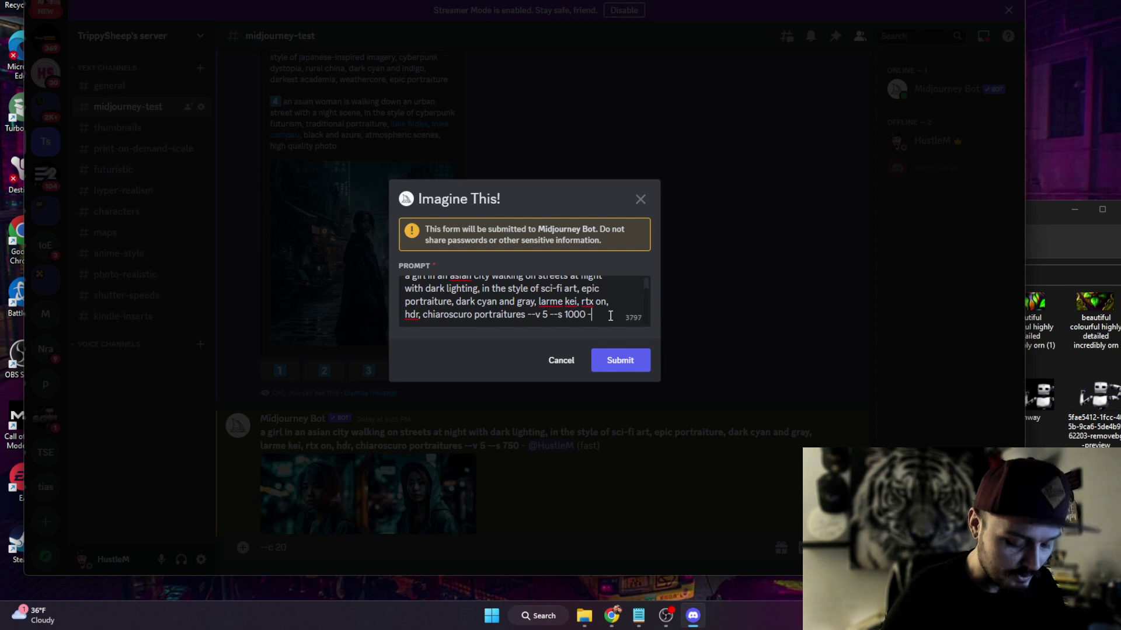
text( --c)
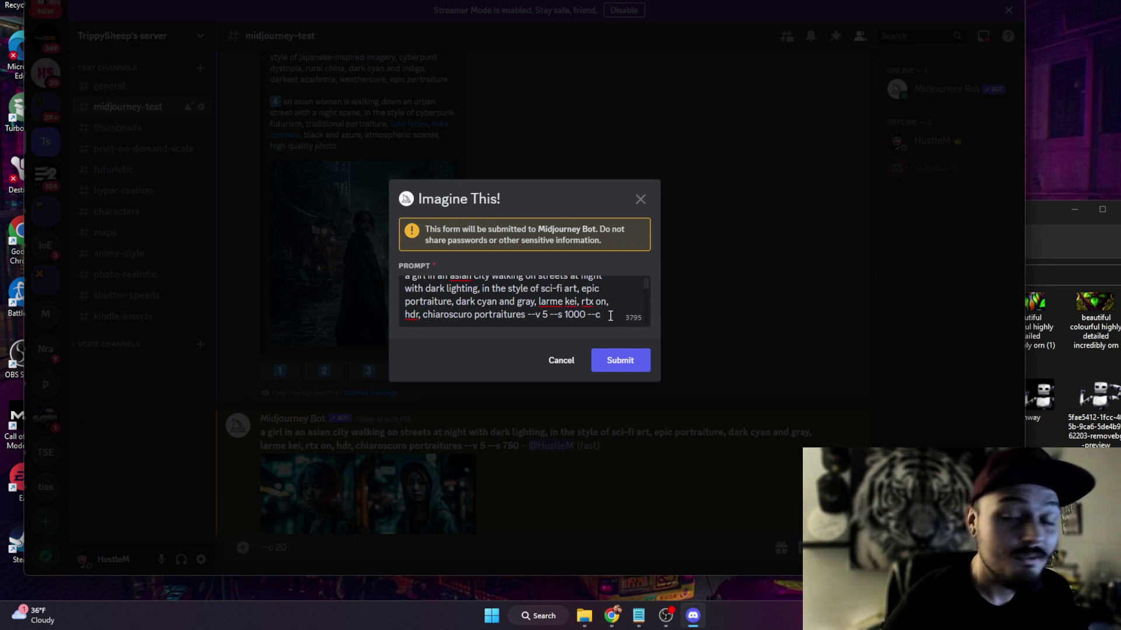
text( 10)
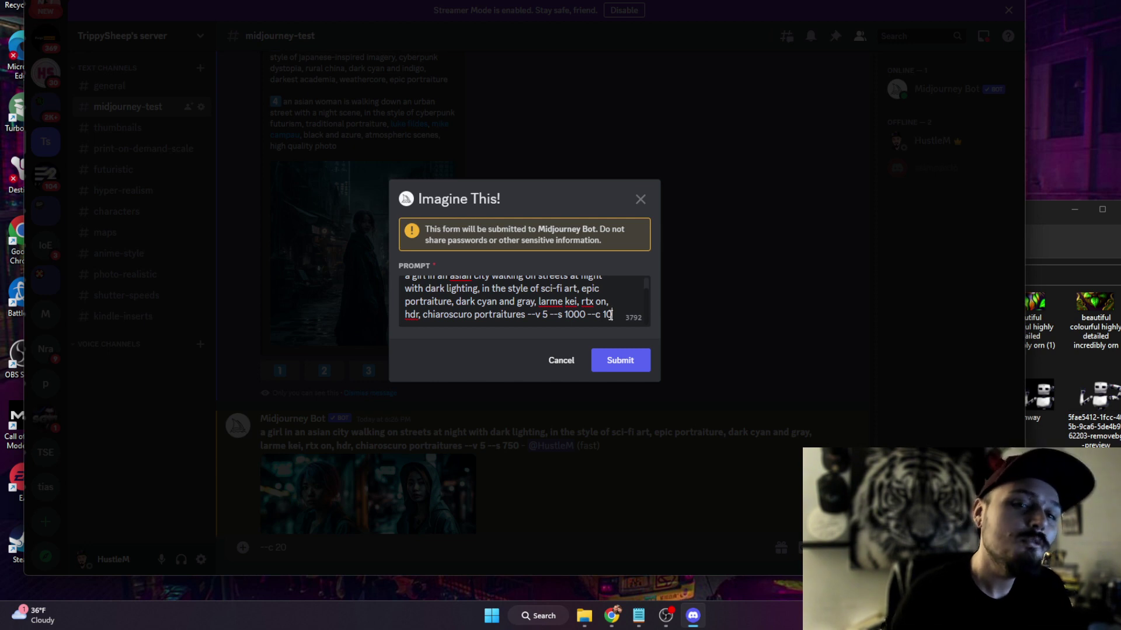
click(628, 364)
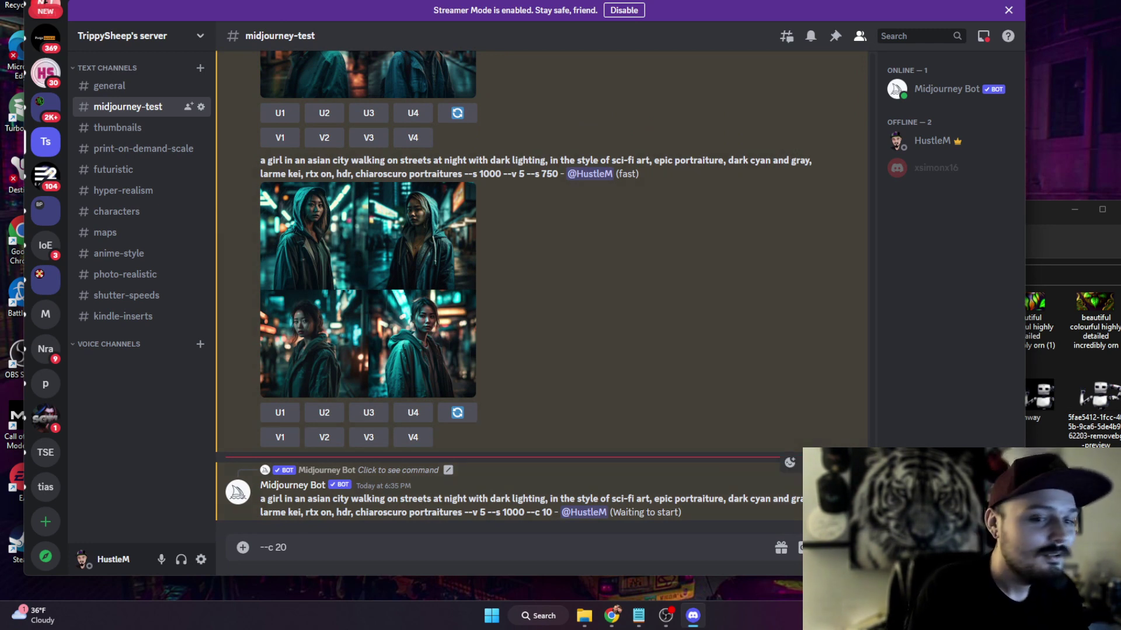
scroll(483, 395, up, 20)
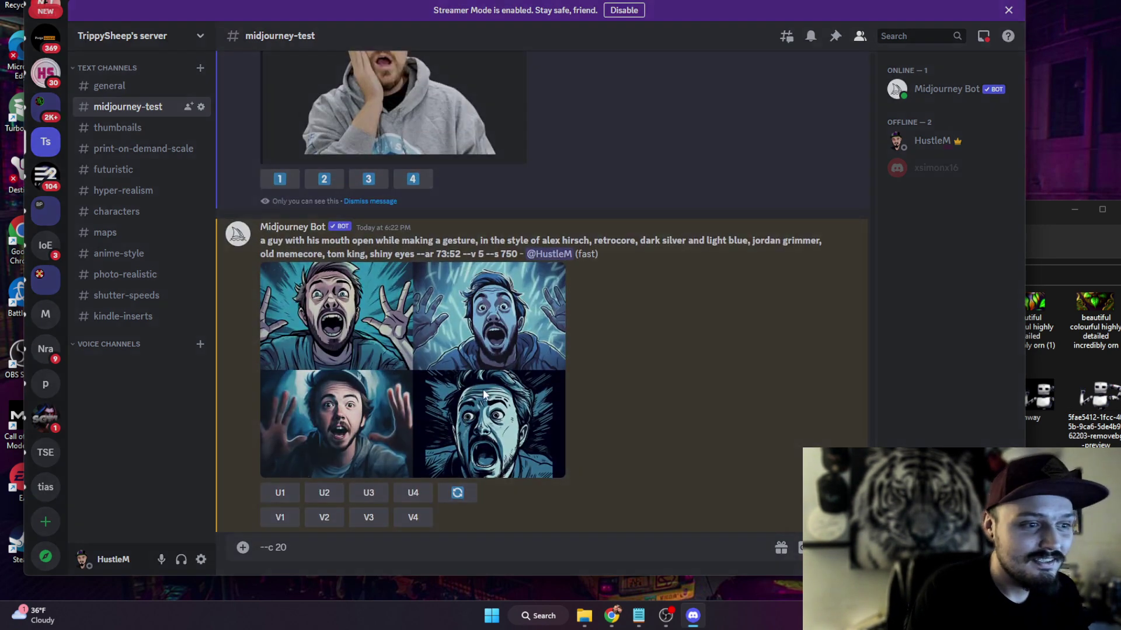
click(484, 394)
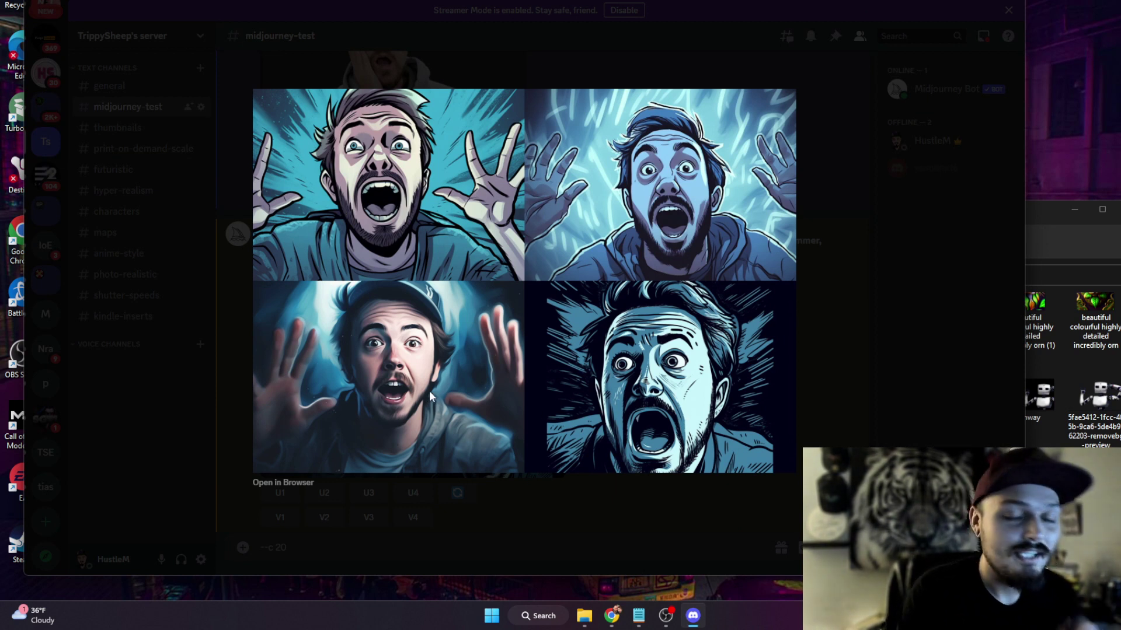
key(Escape)
scroll(543, 291, up, 5)
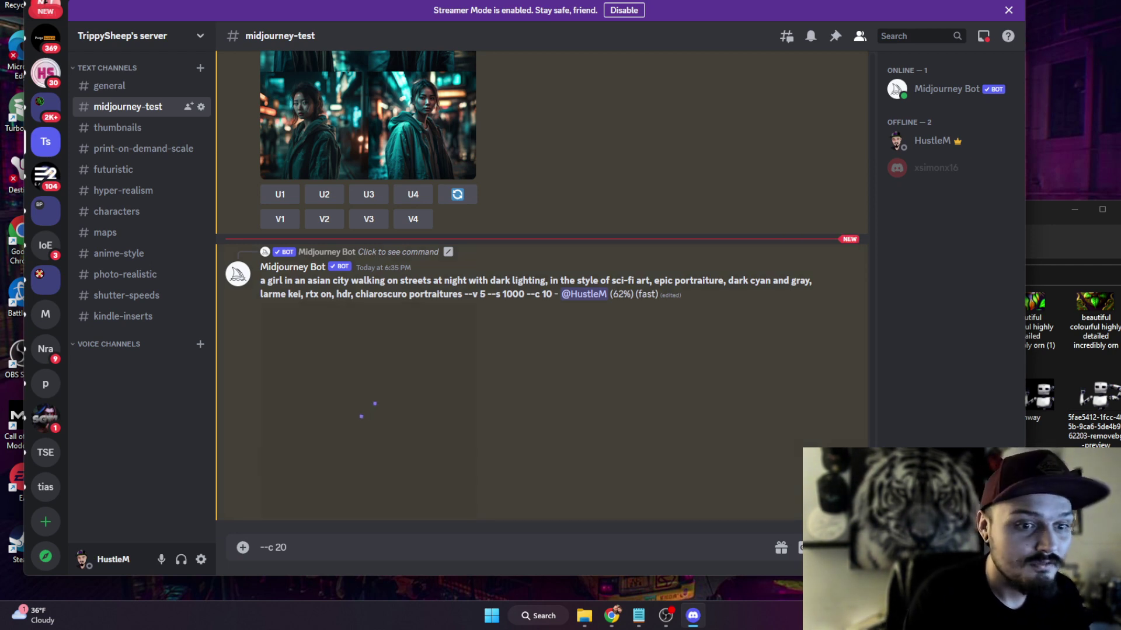
Preview the new --c 10 grid, then enlarge the finished four-portrait neon street grid
scroll(513, 250, up, 5)
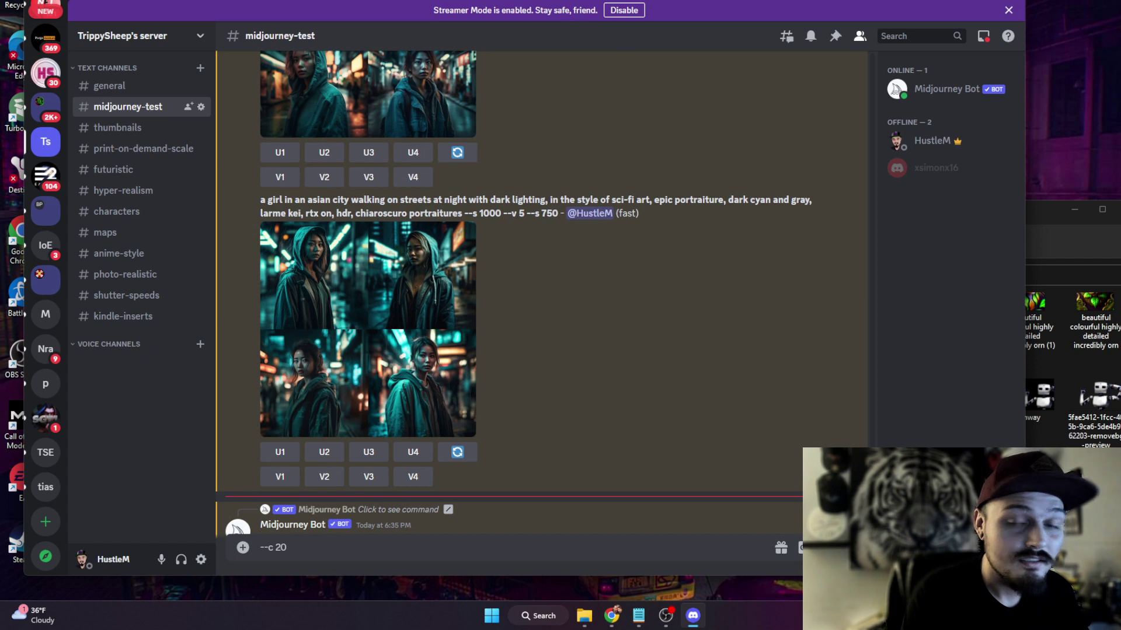
scroll(541, 374, down, 5)
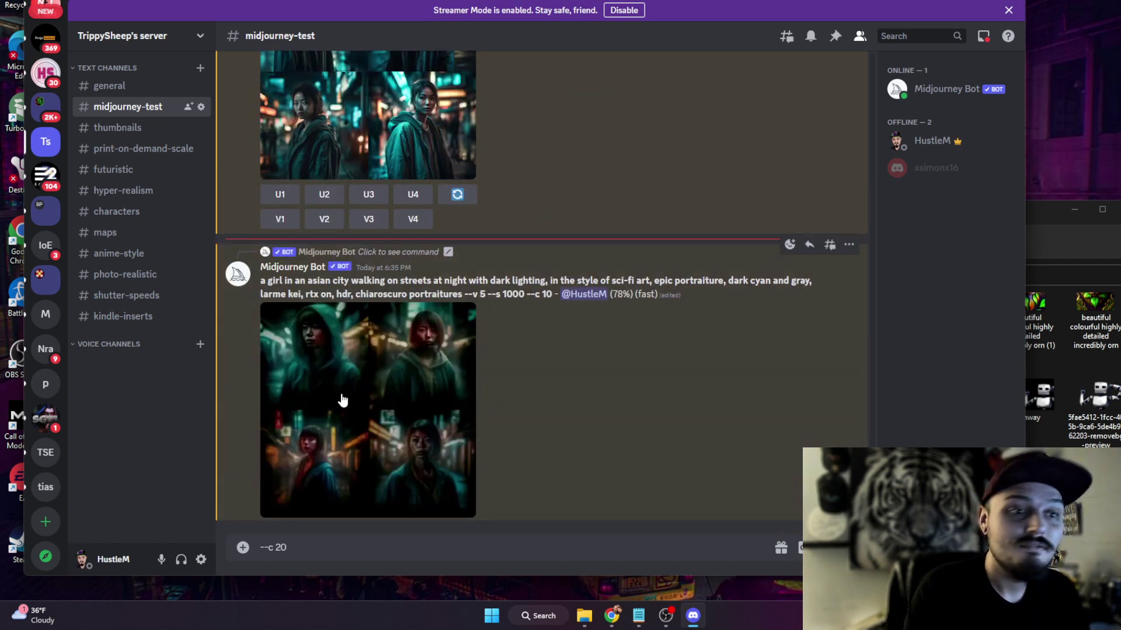
click(413, 383)
click(708, 362)
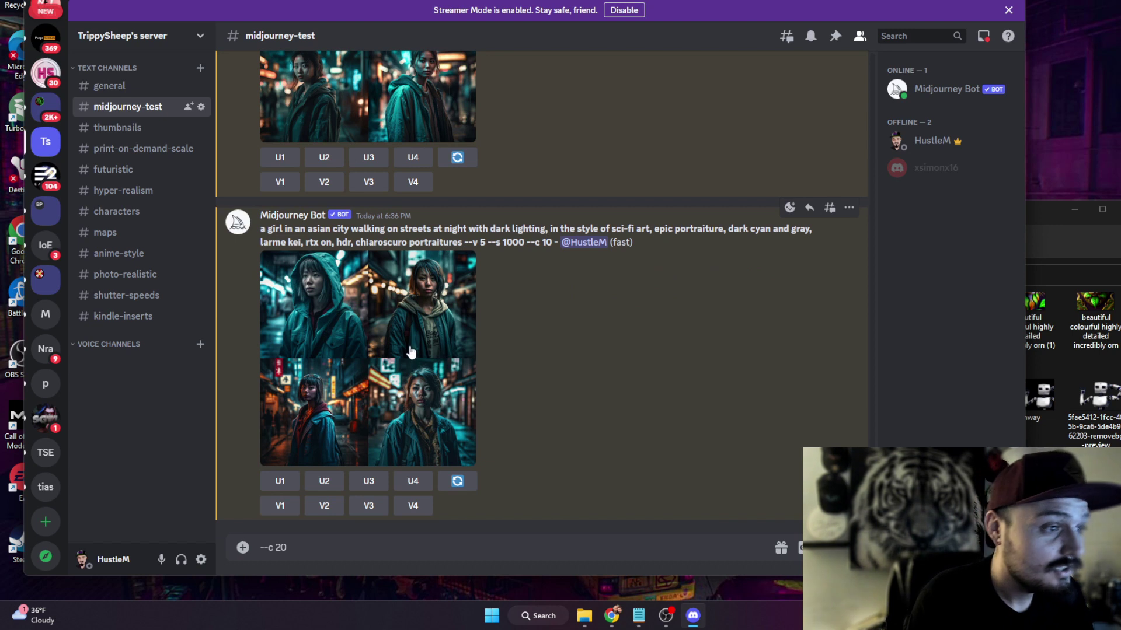
click(451, 418)
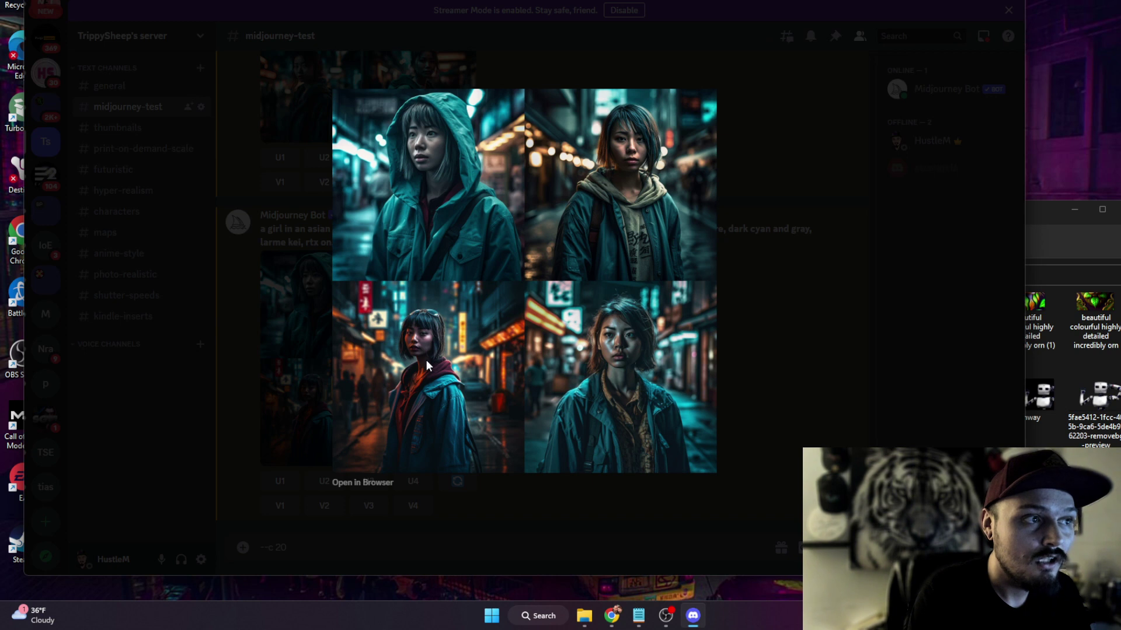
click(827, 384)
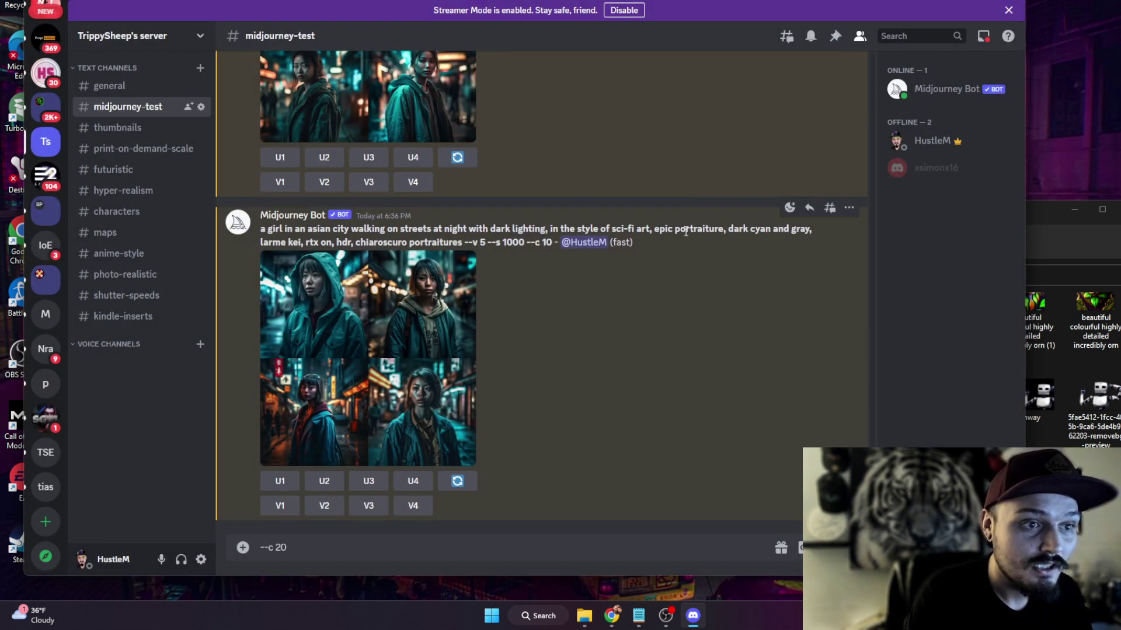
drag(489, 229, 544, 227)
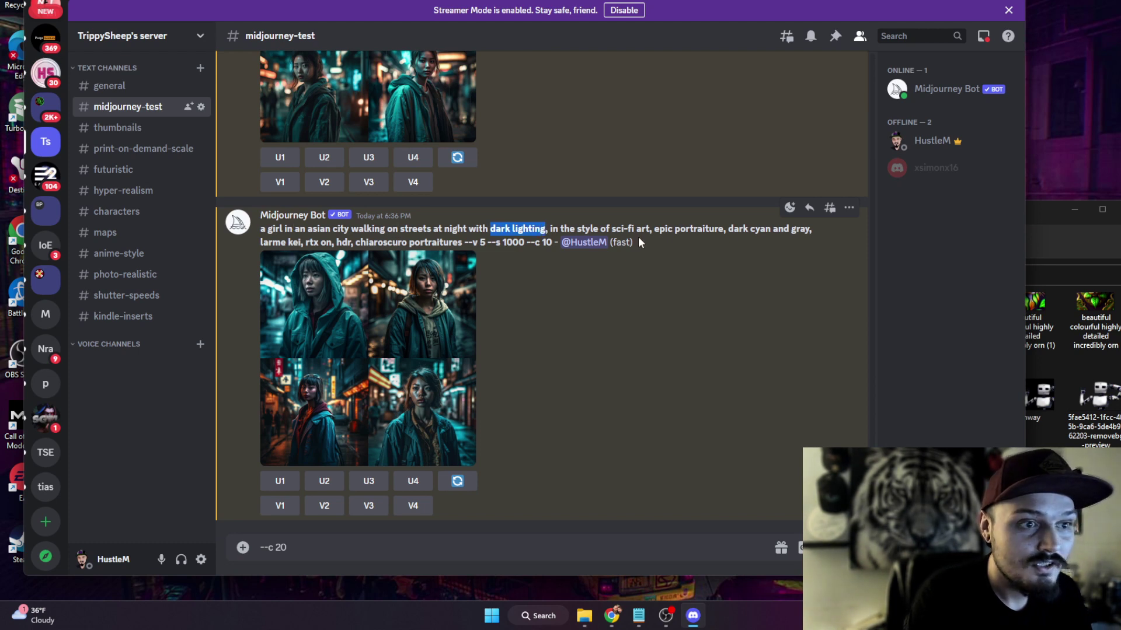
click(731, 230)
drag(732, 230, 813, 230)
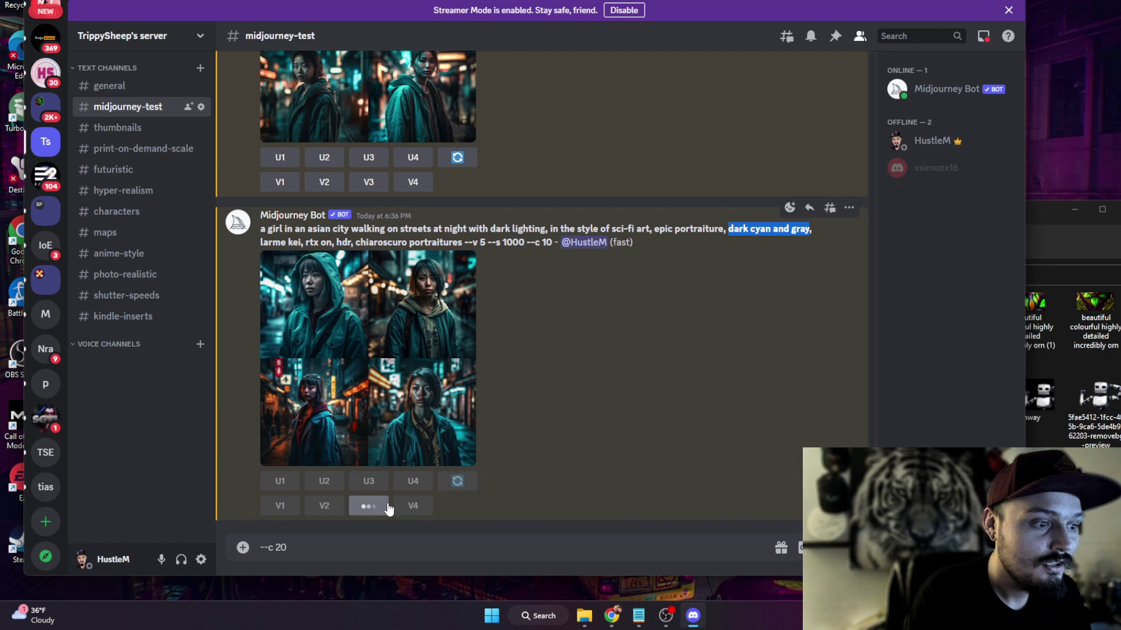
click(368, 505)
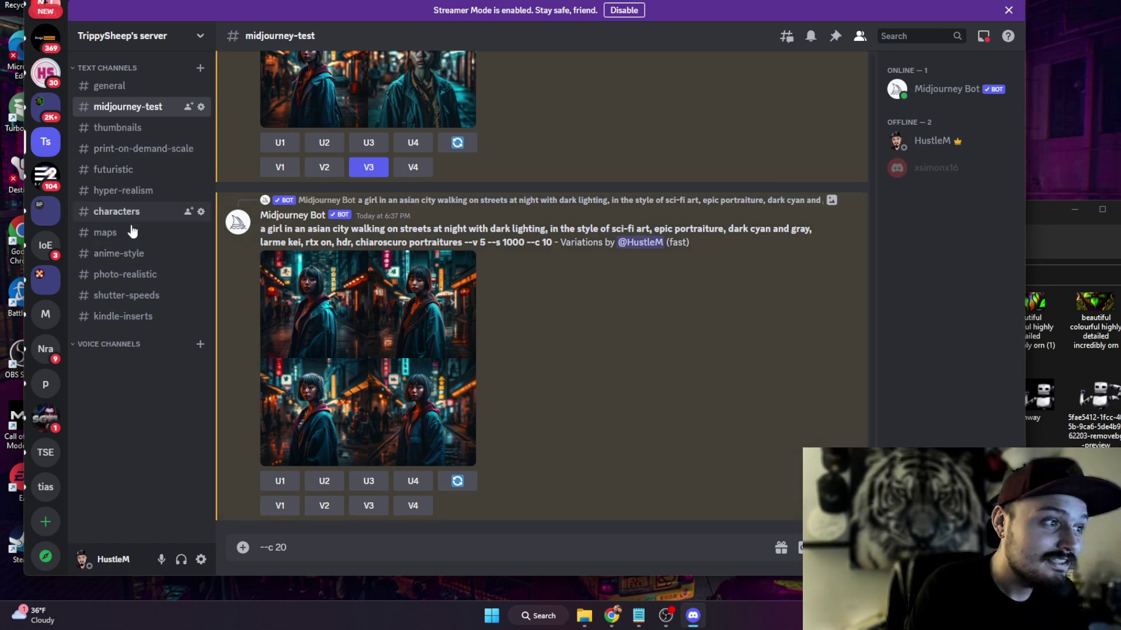
click(120, 212)
click(359, 329)
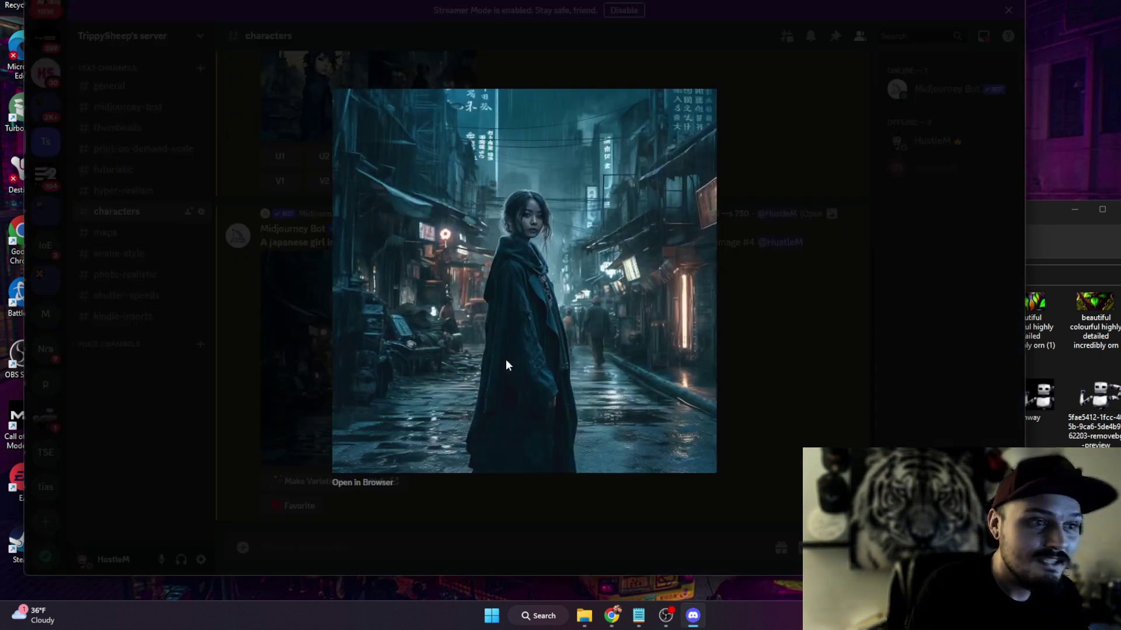
click(263, 312)
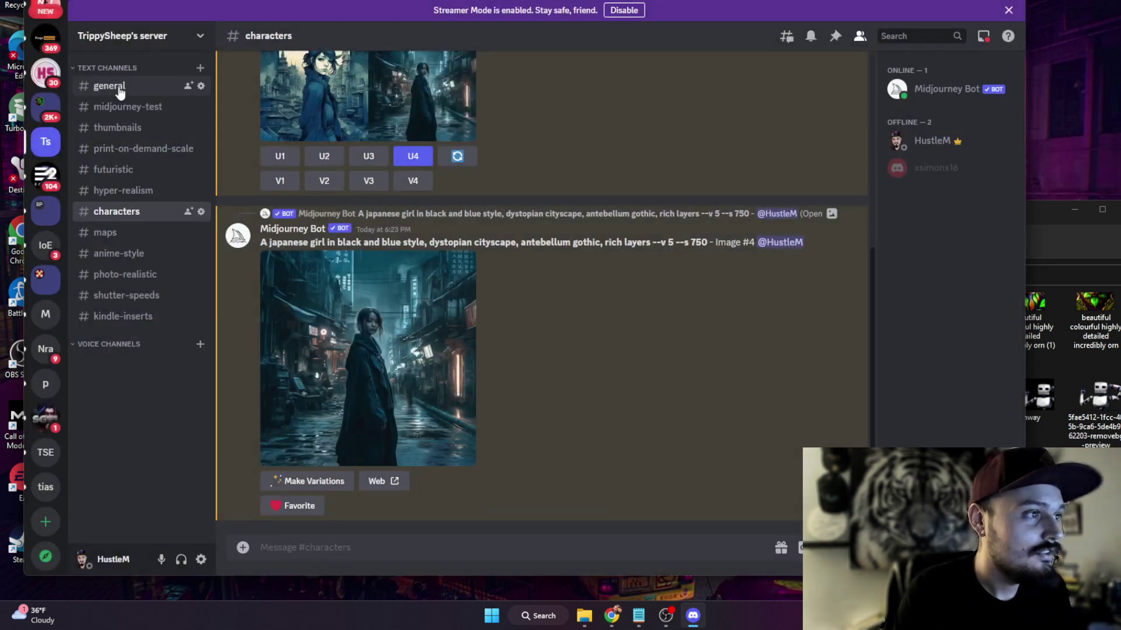
click(120, 107)
click(333, 400)
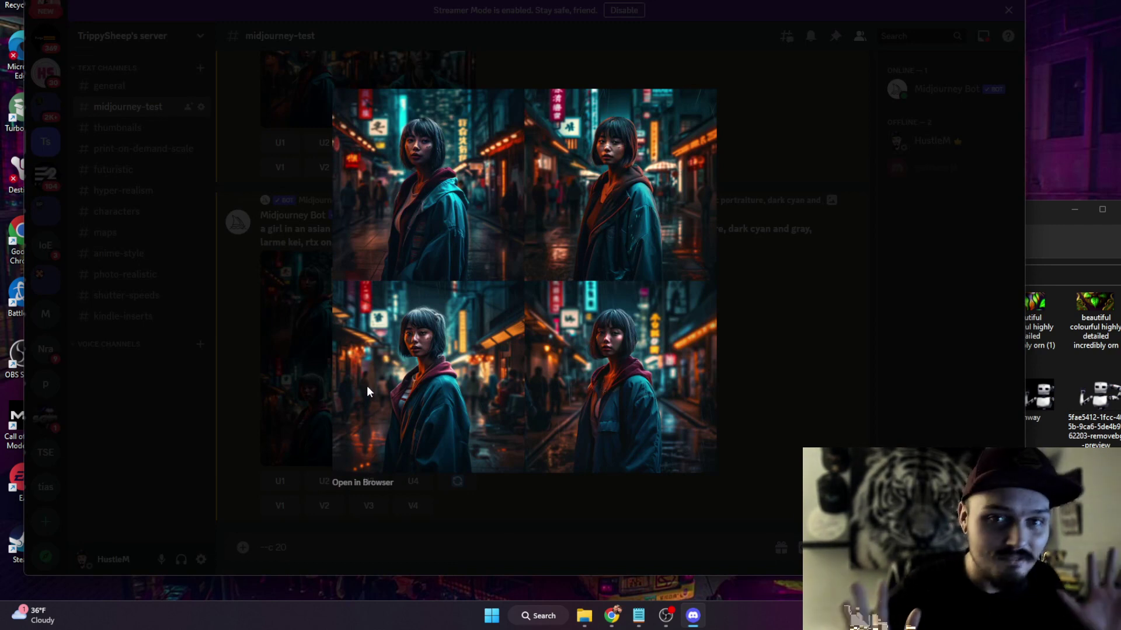
click(832, 417)
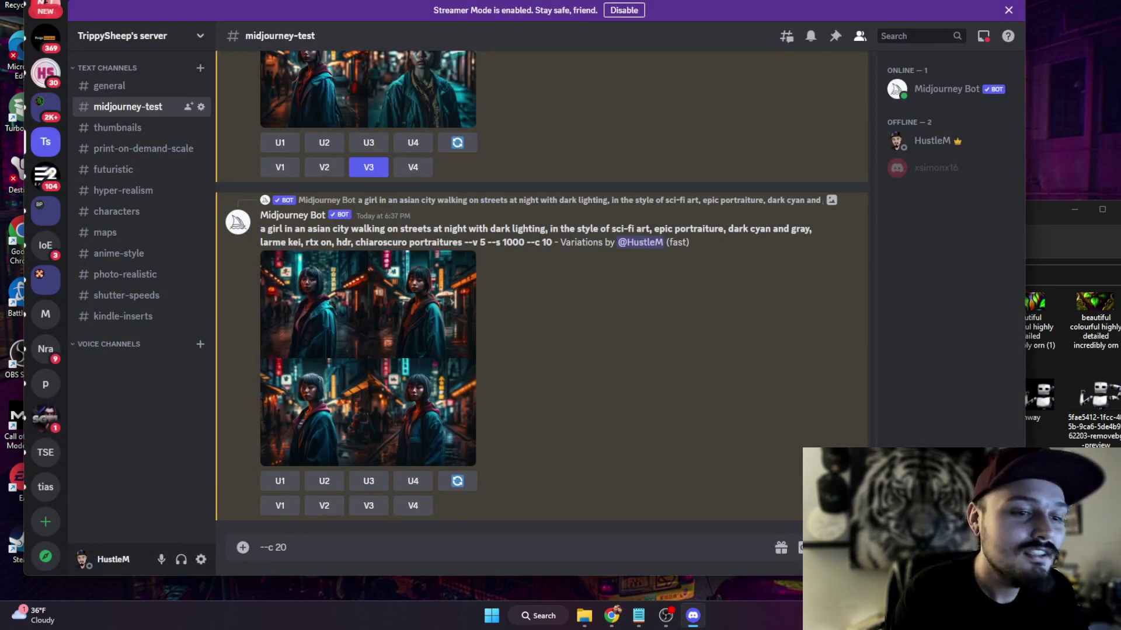
drag(872, 444, 873, 330)
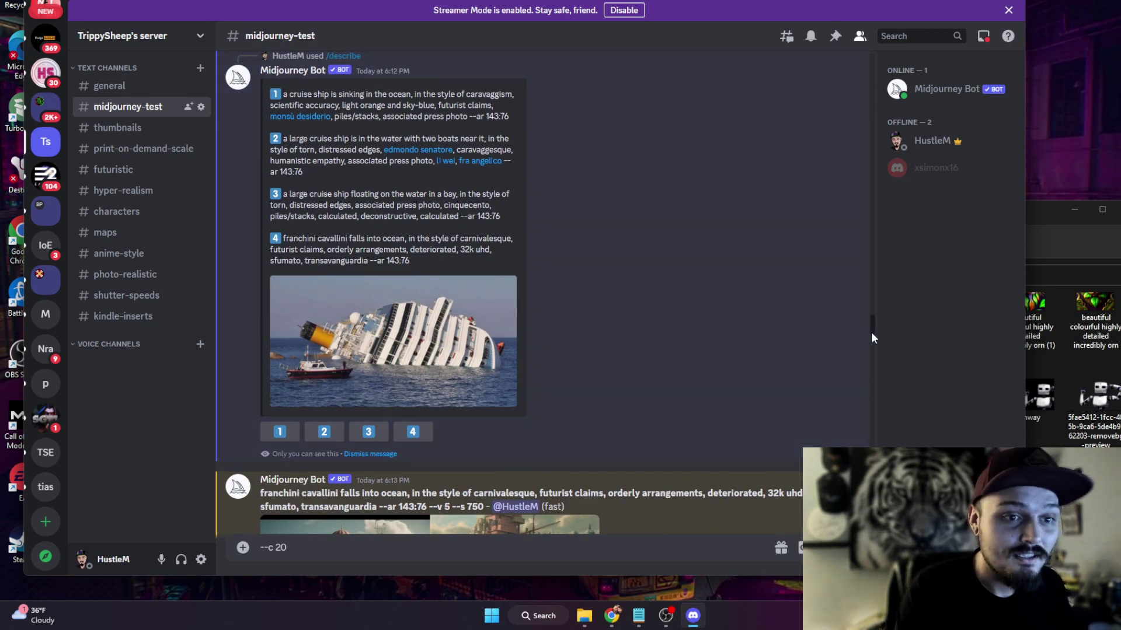
Scroll up to the cruise ship results and enlarge the franchini cavallini ocean grid
drag(873, 328, 874, 339)
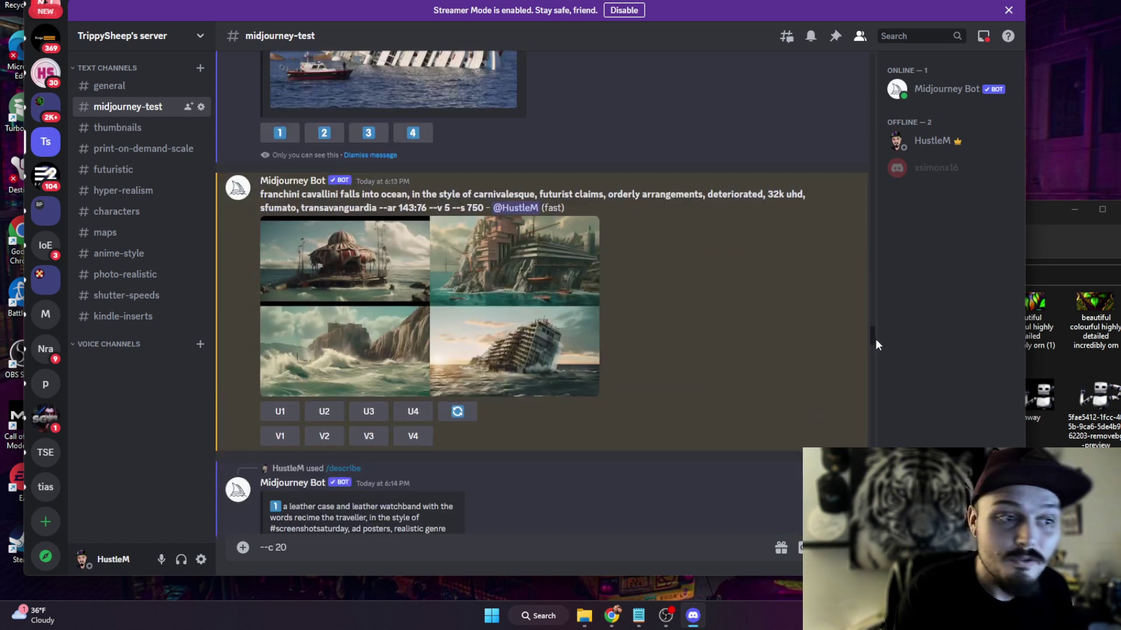
click(514, 327)
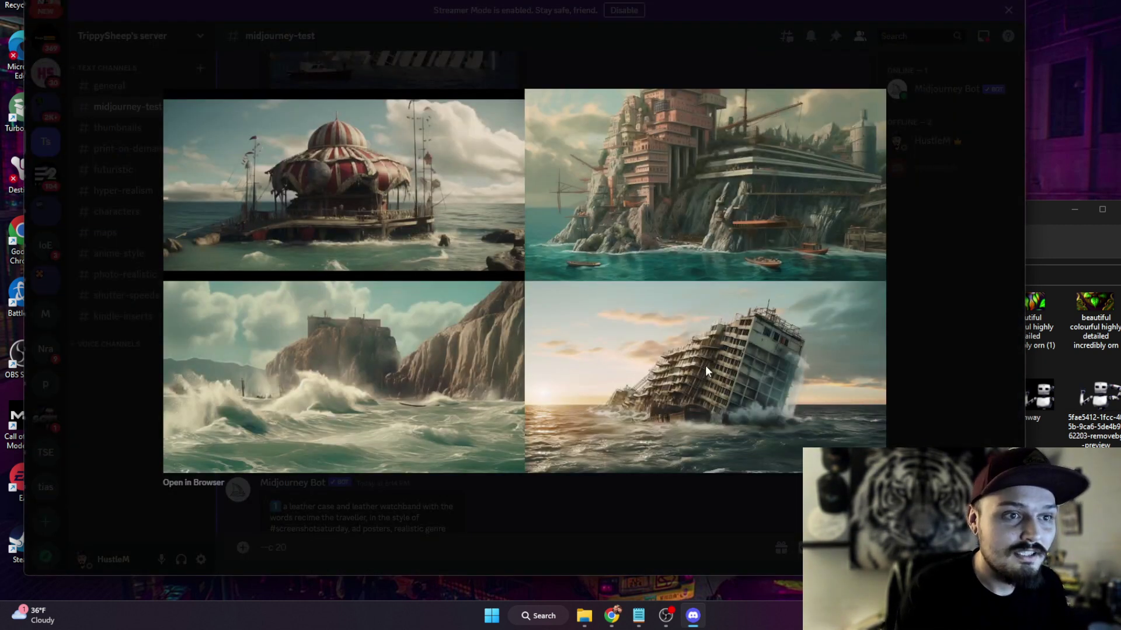